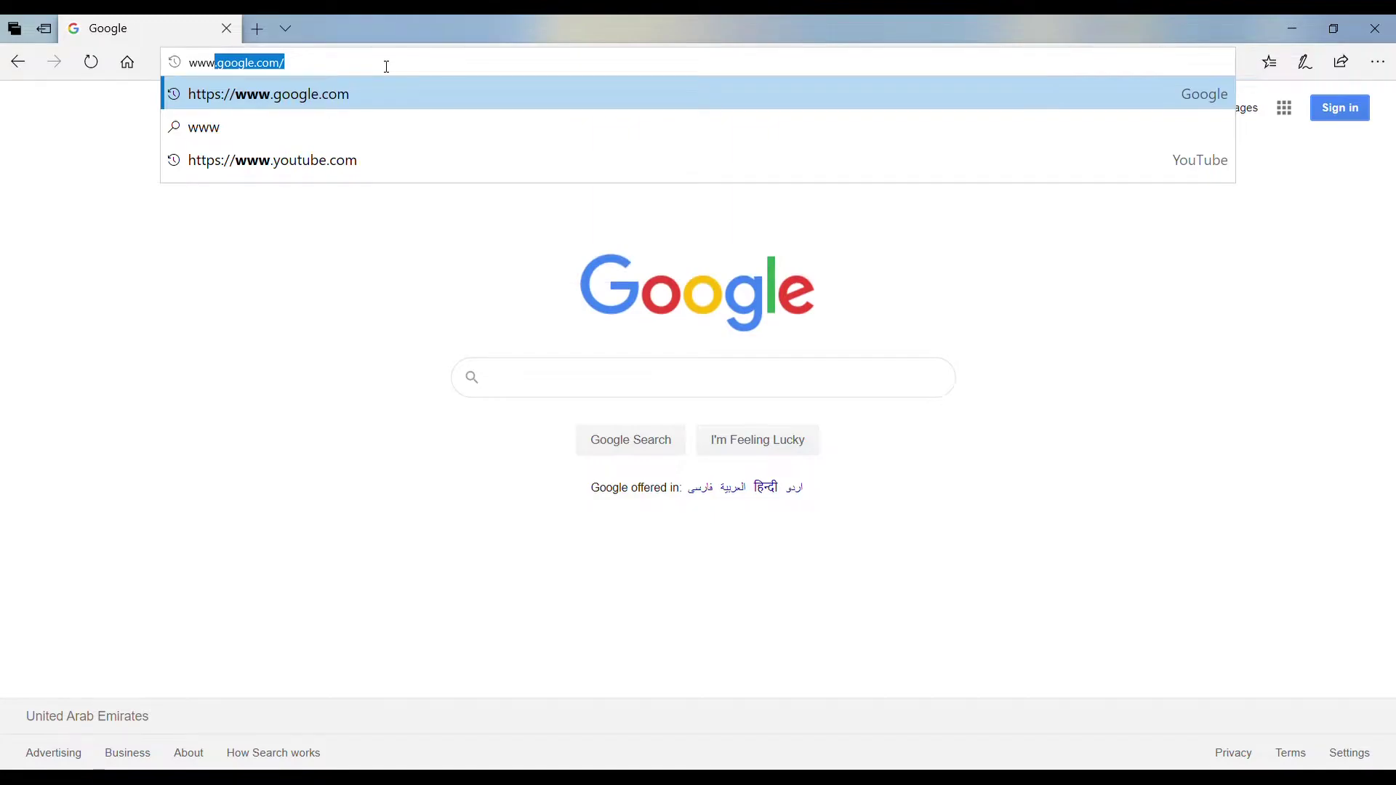
text(panzoid)
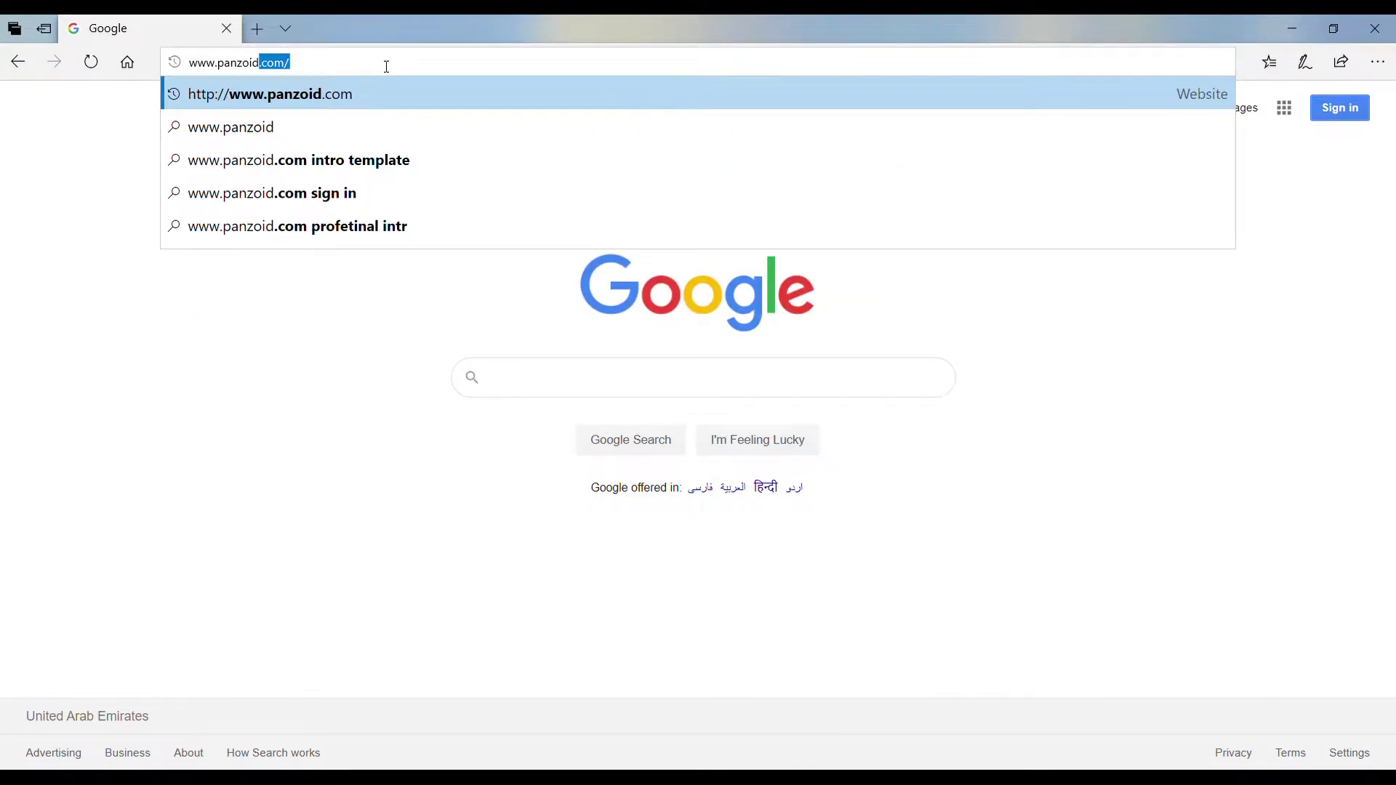
key(Return)
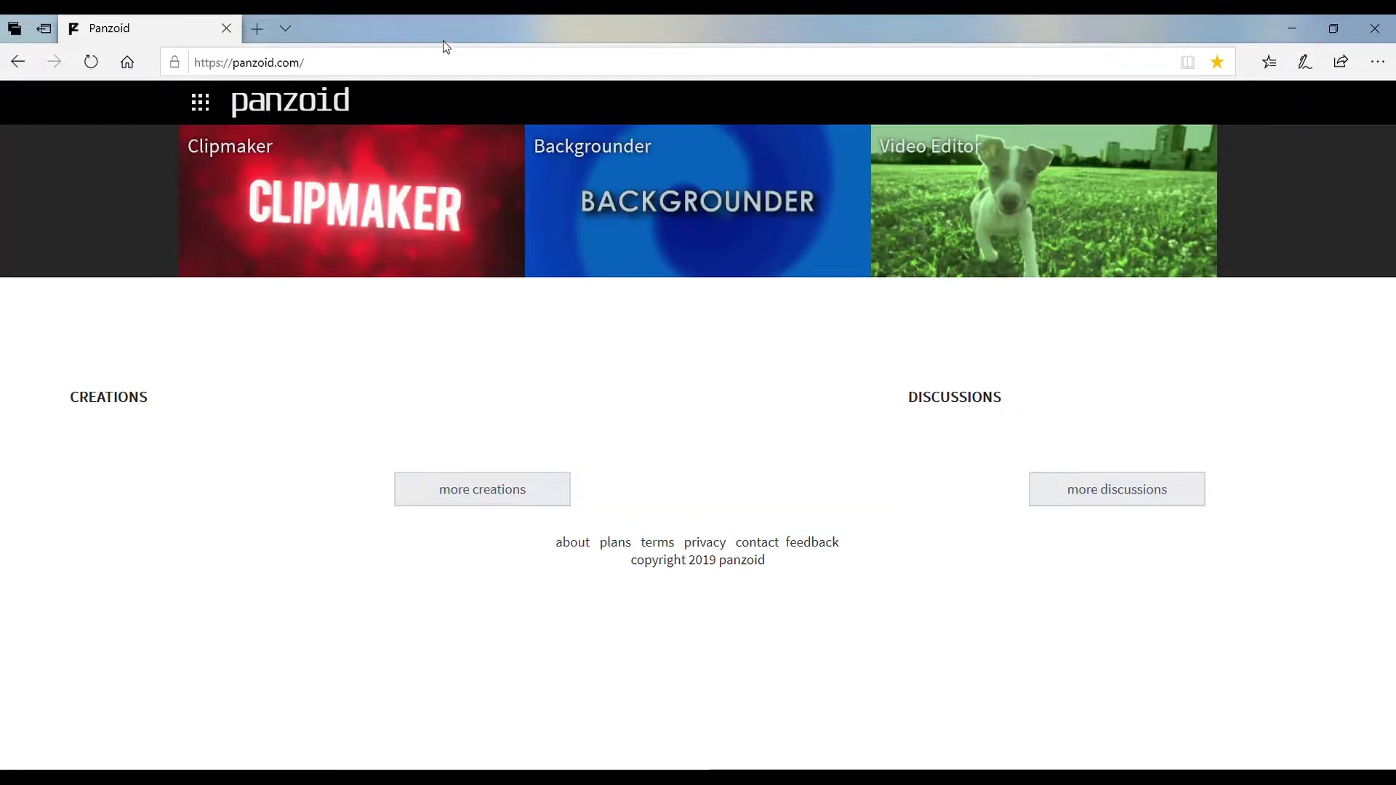
click(193, 107)
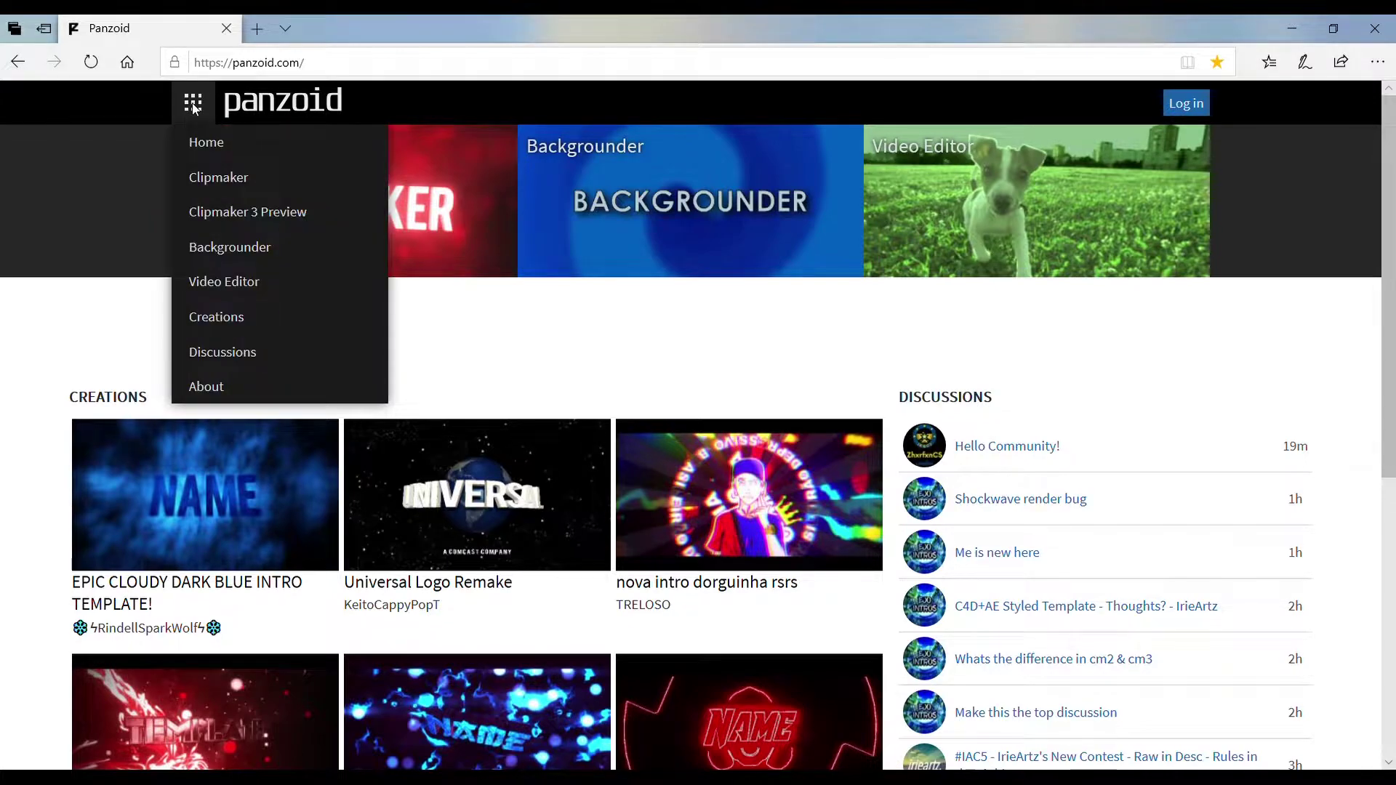
click(218, 319)
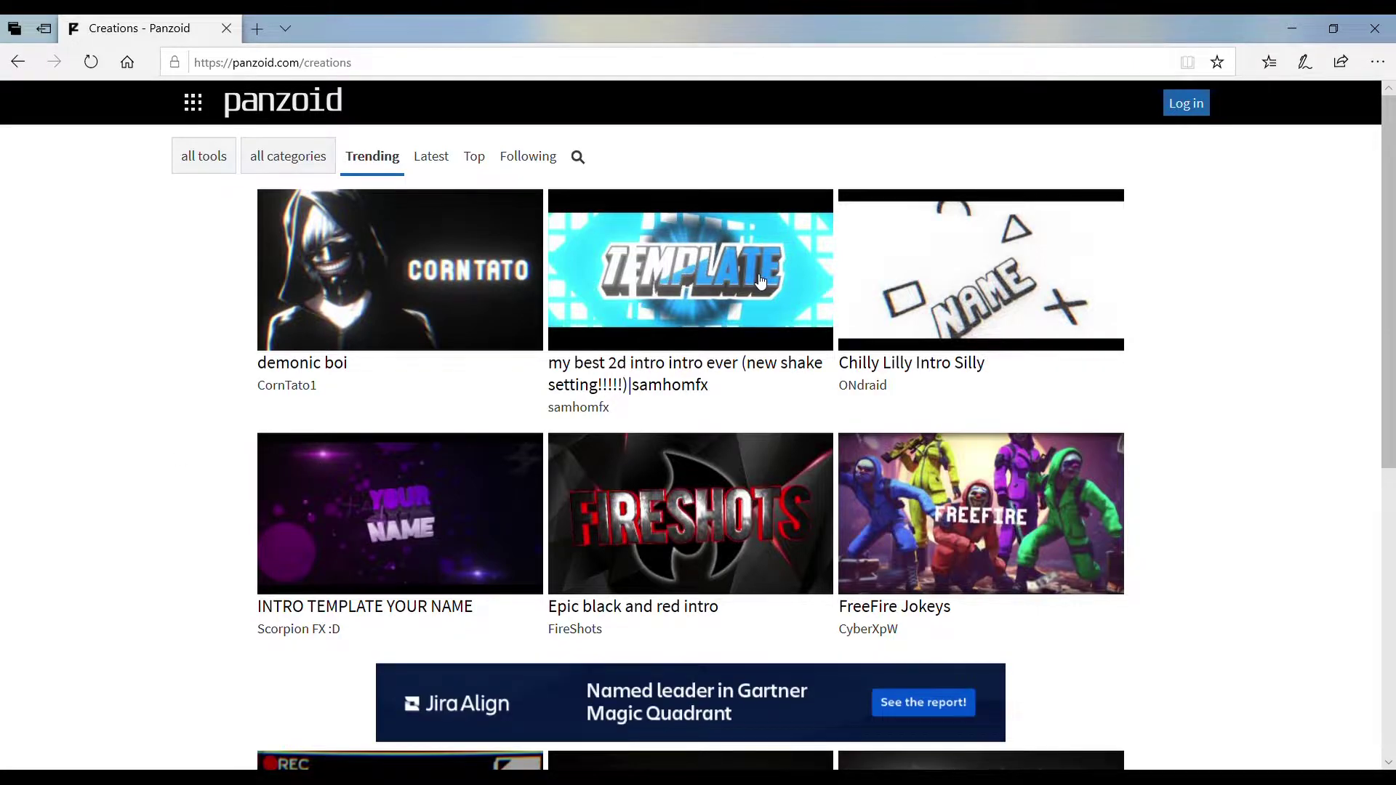
Browse the trending creations and open the "my best 2d intro intro ever" template in Clipmaker
scroll(648, 342, down, 7)
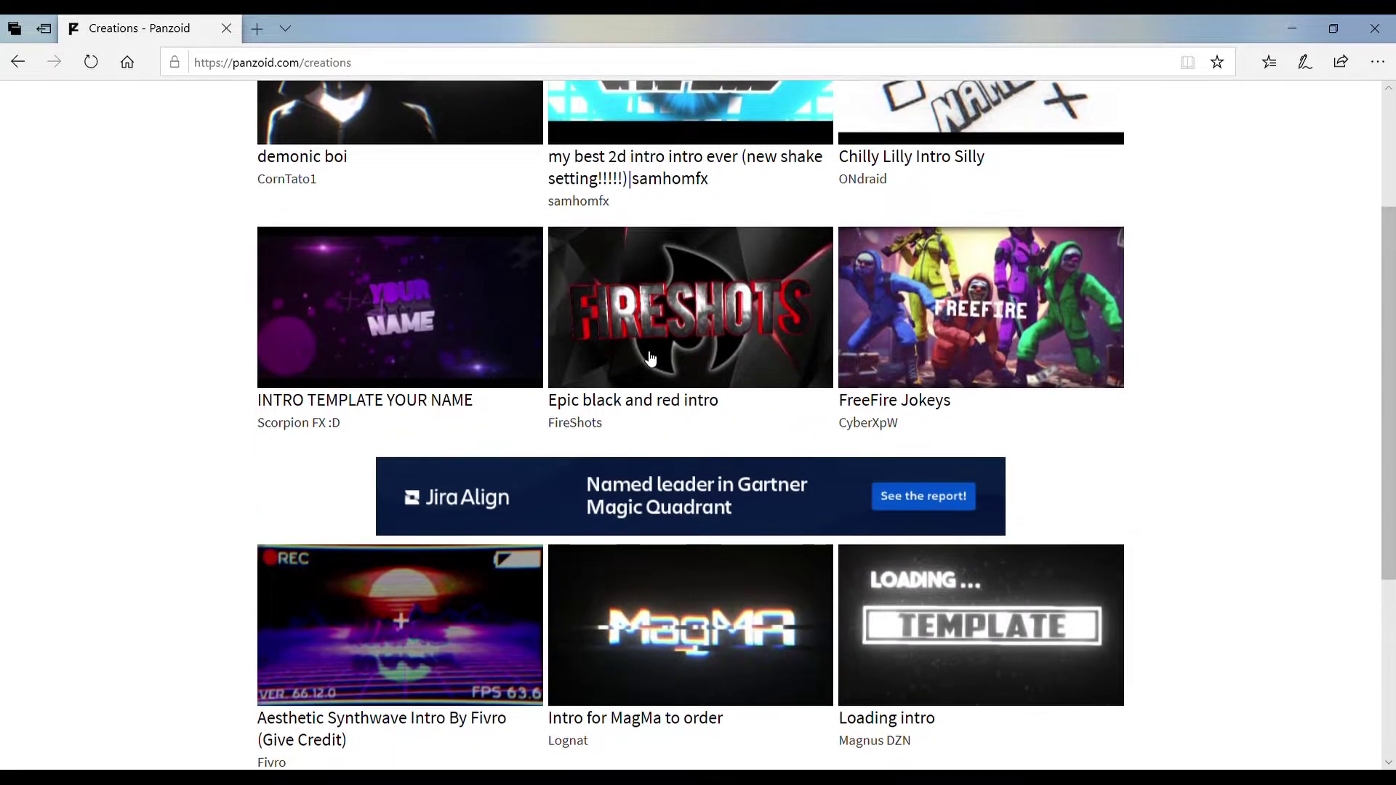
scroll(945, 518, down, 10)
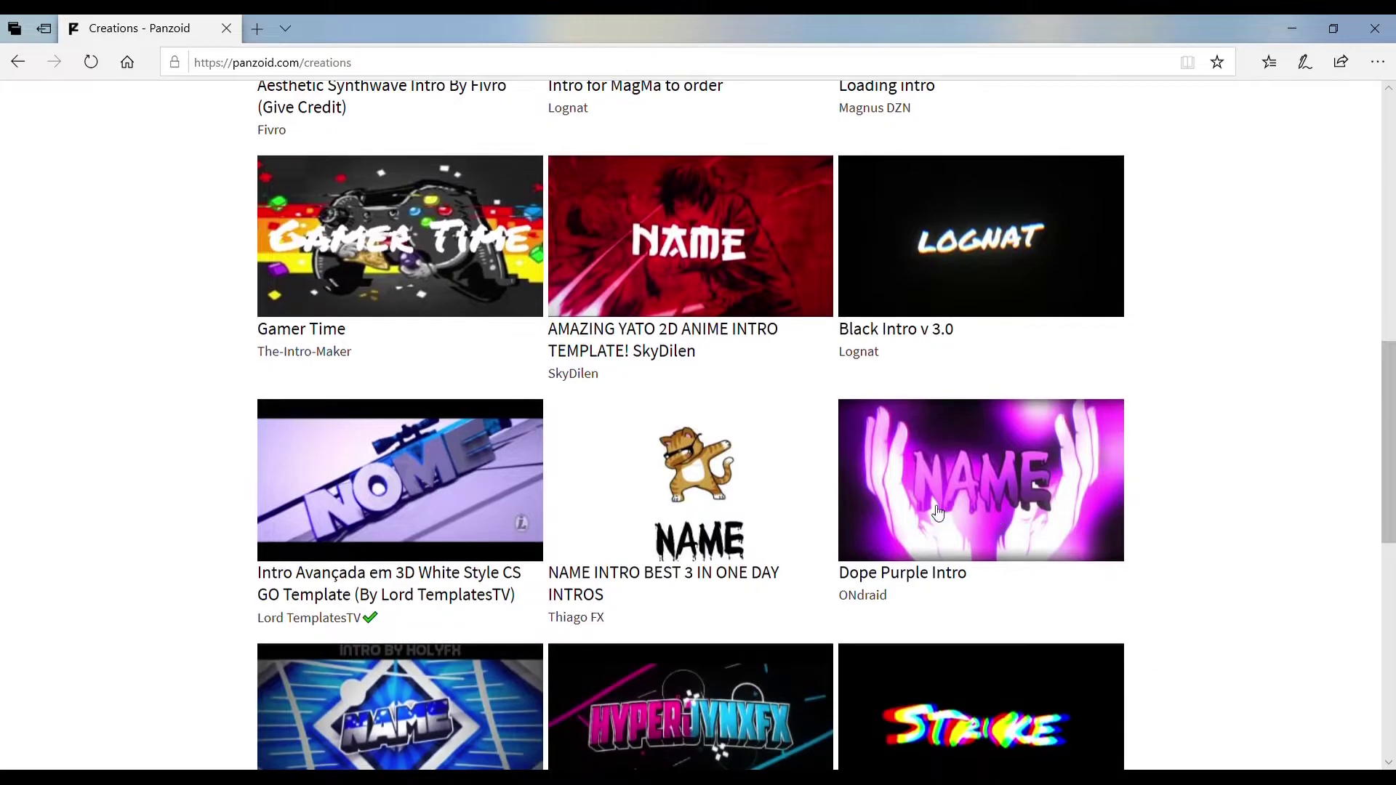
scroll(925, 524, down, 14)
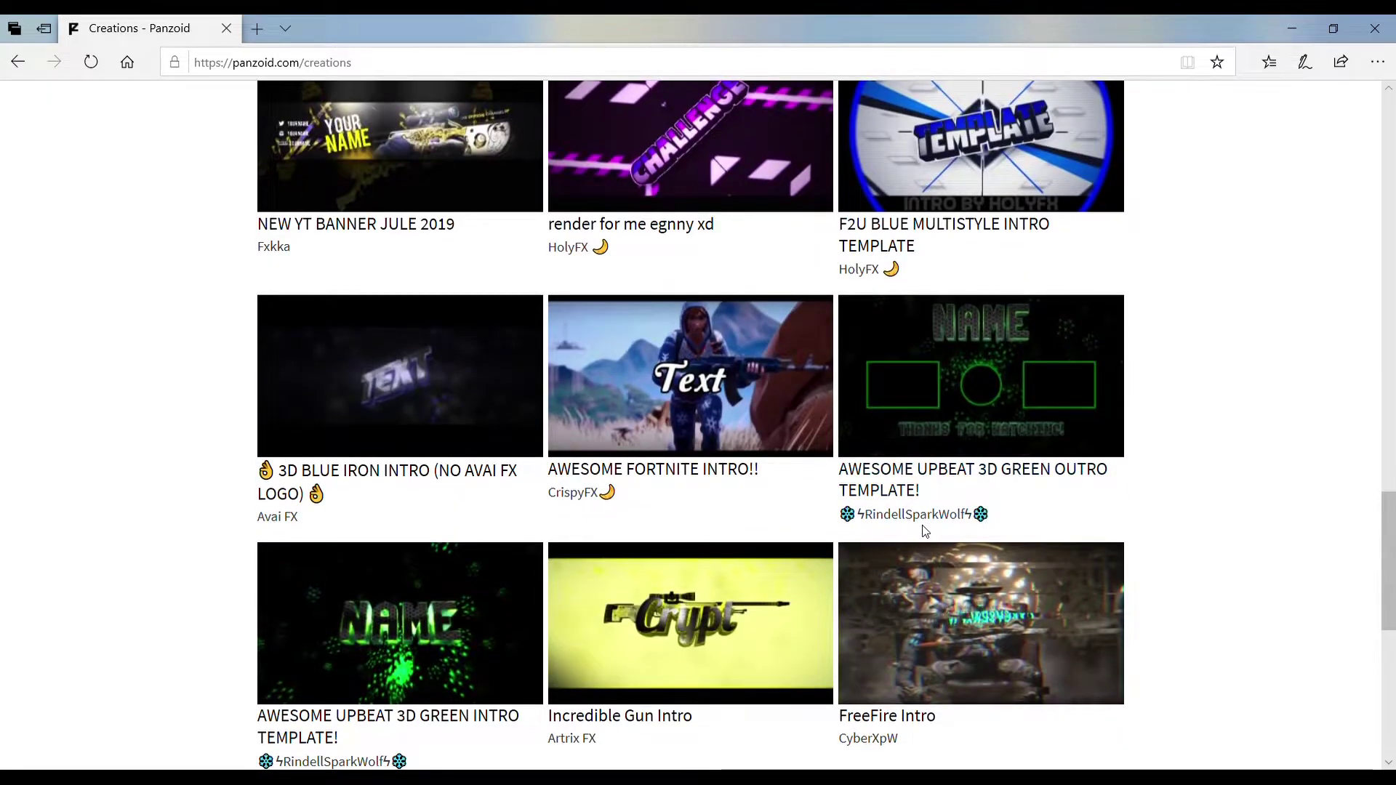
scroll(928, 535, up, 20)
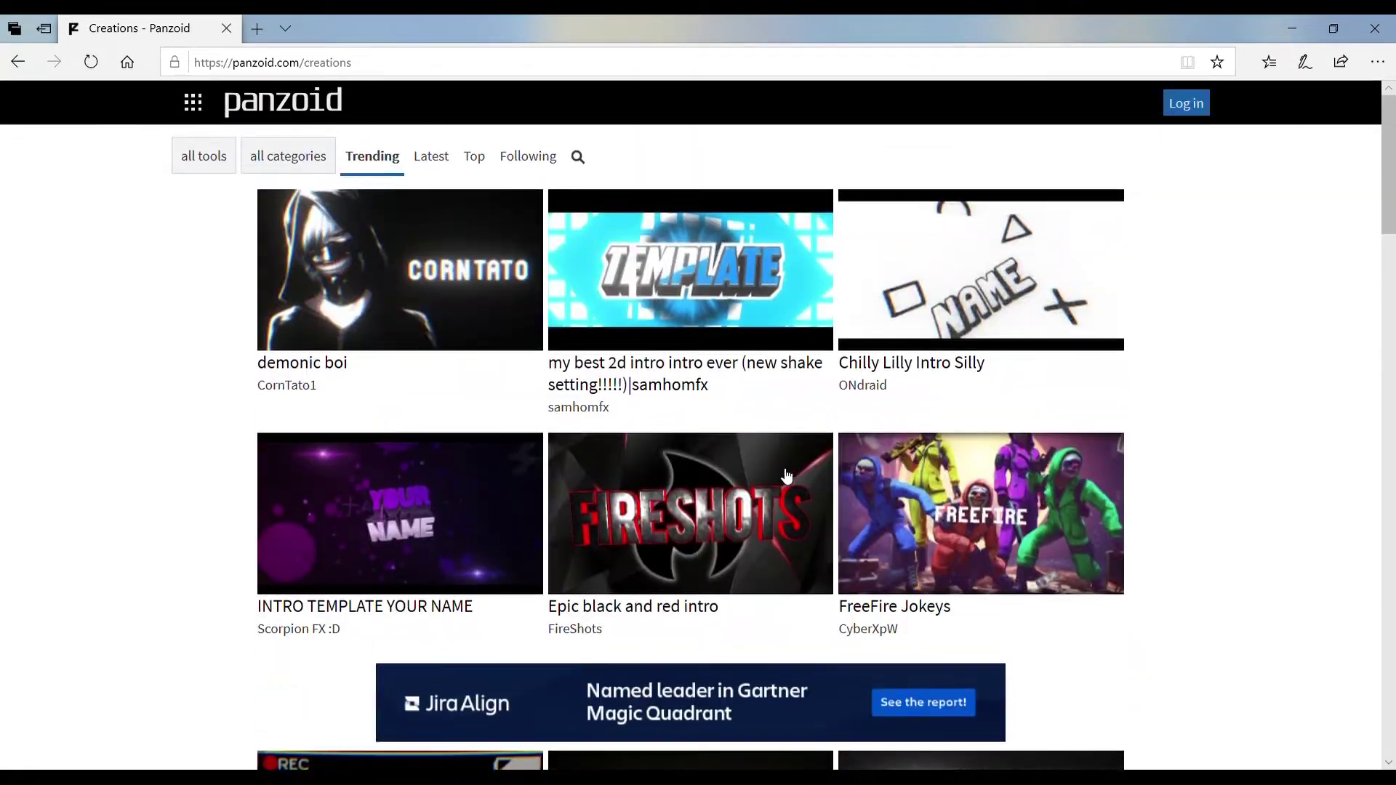
click(694, 309)
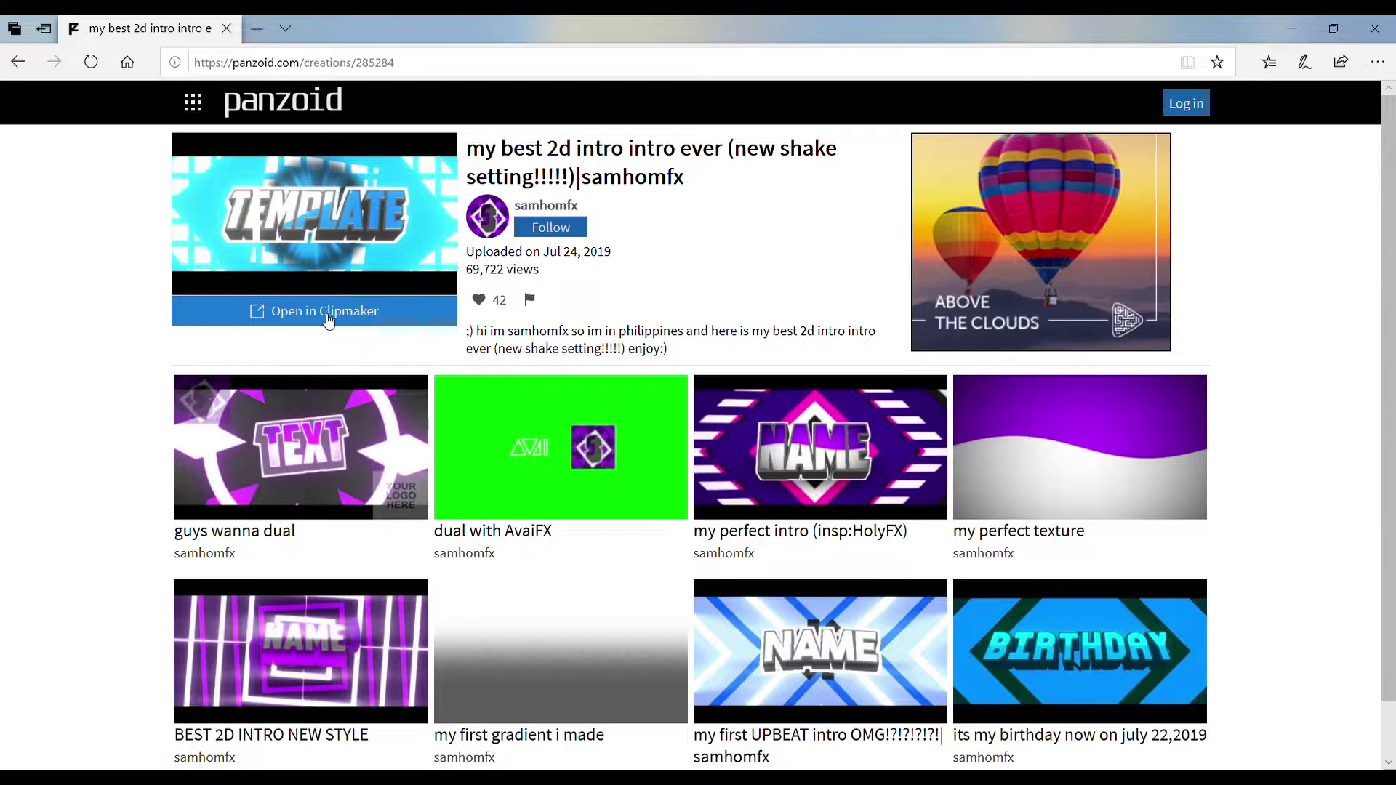
click(329, 314)
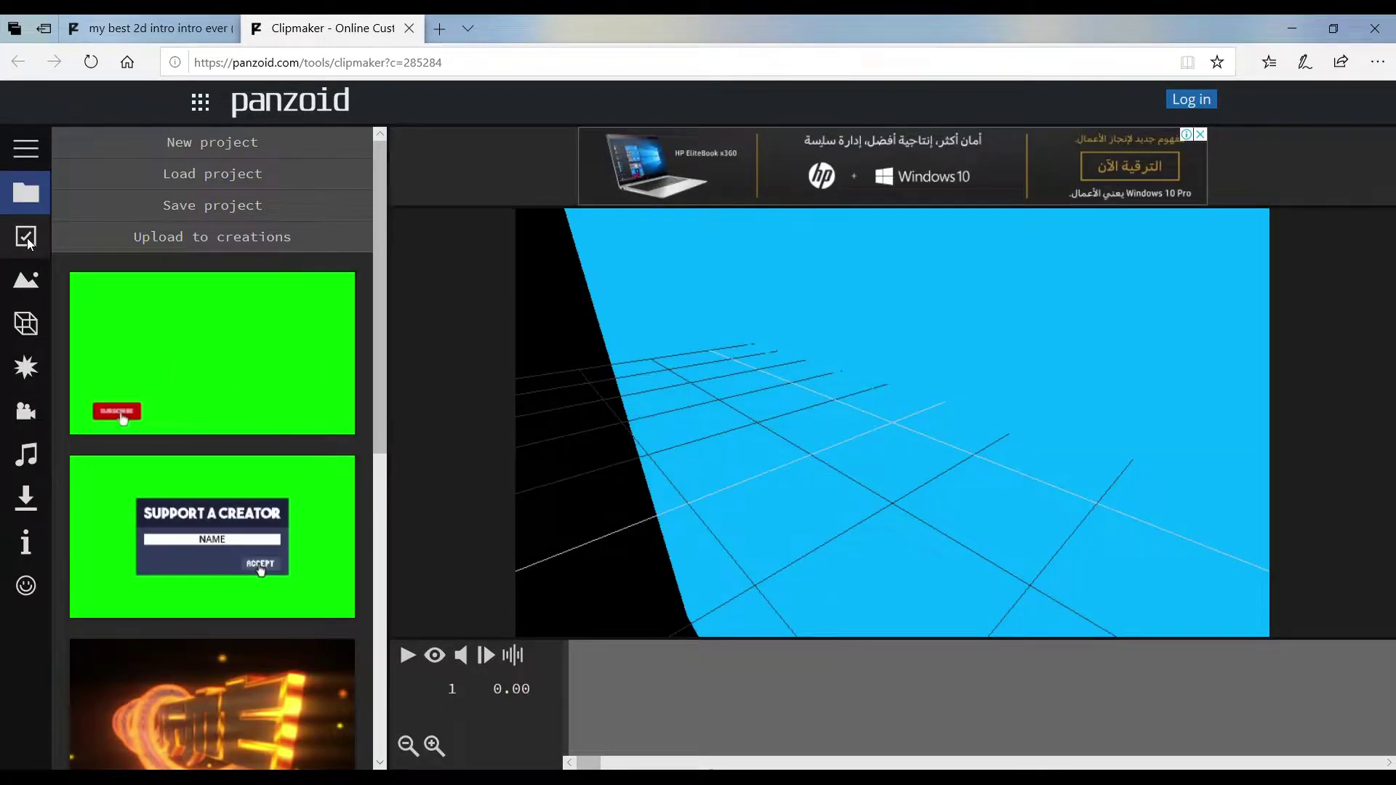
Review the resolution choices in the project's basic settings and select 1920x1080 (1080p)
click(27, 238)
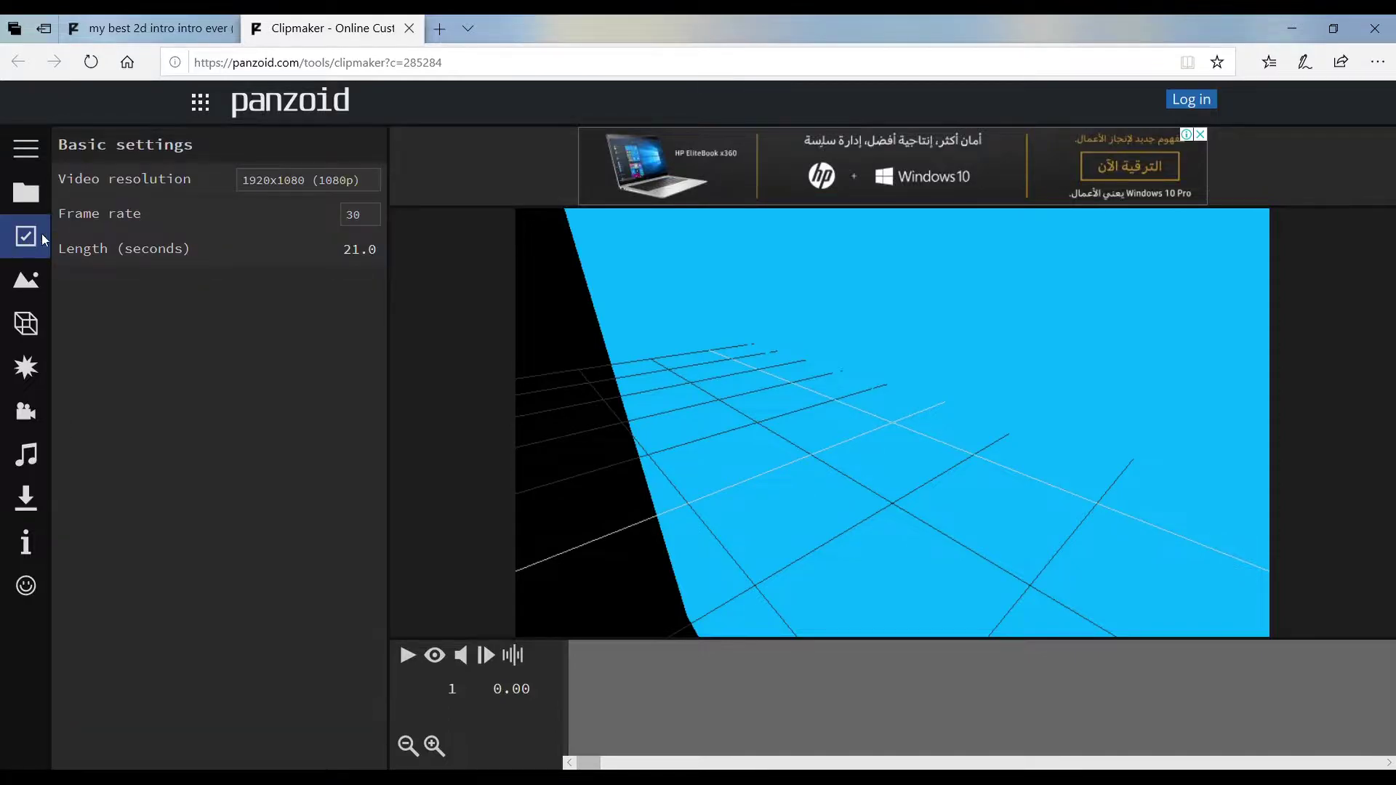
click(276, 187)
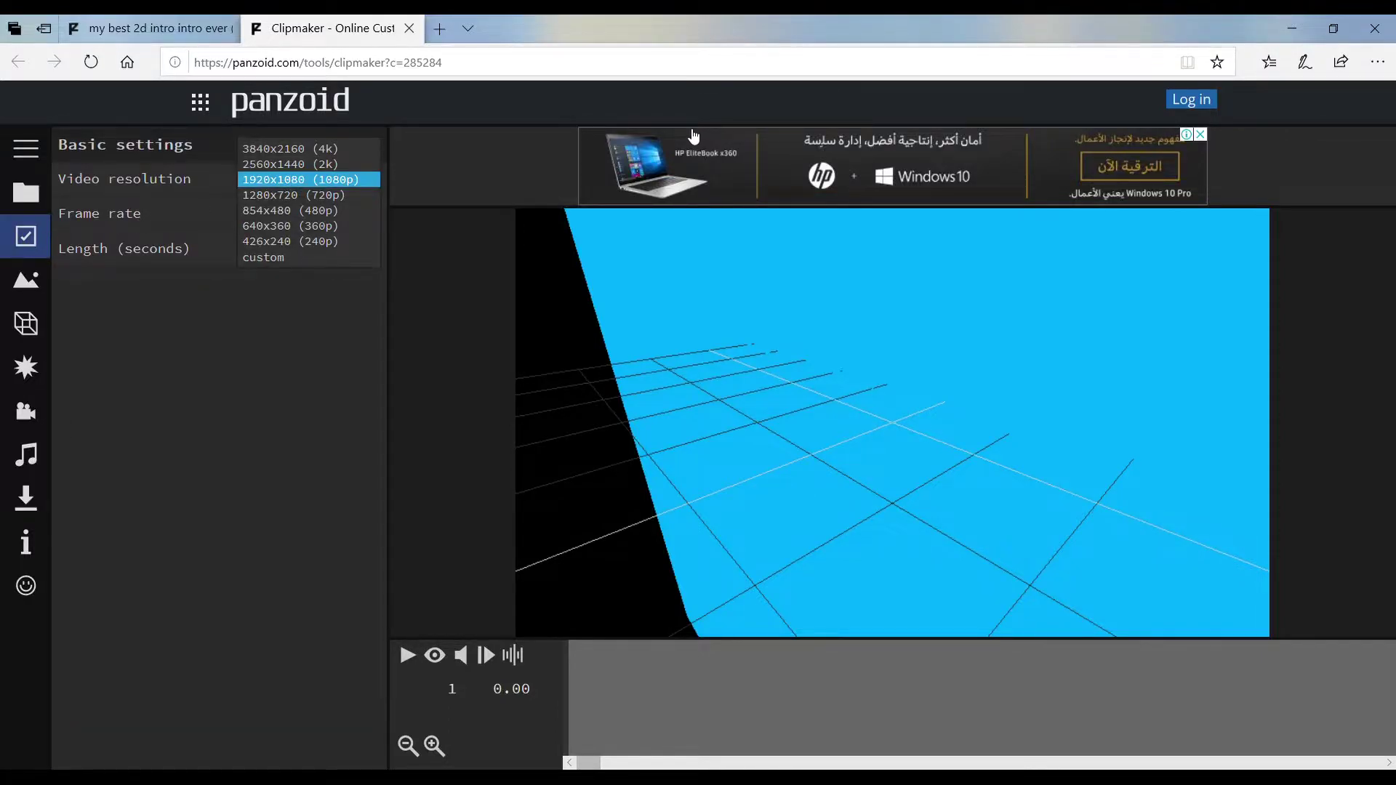
click(324, 182)
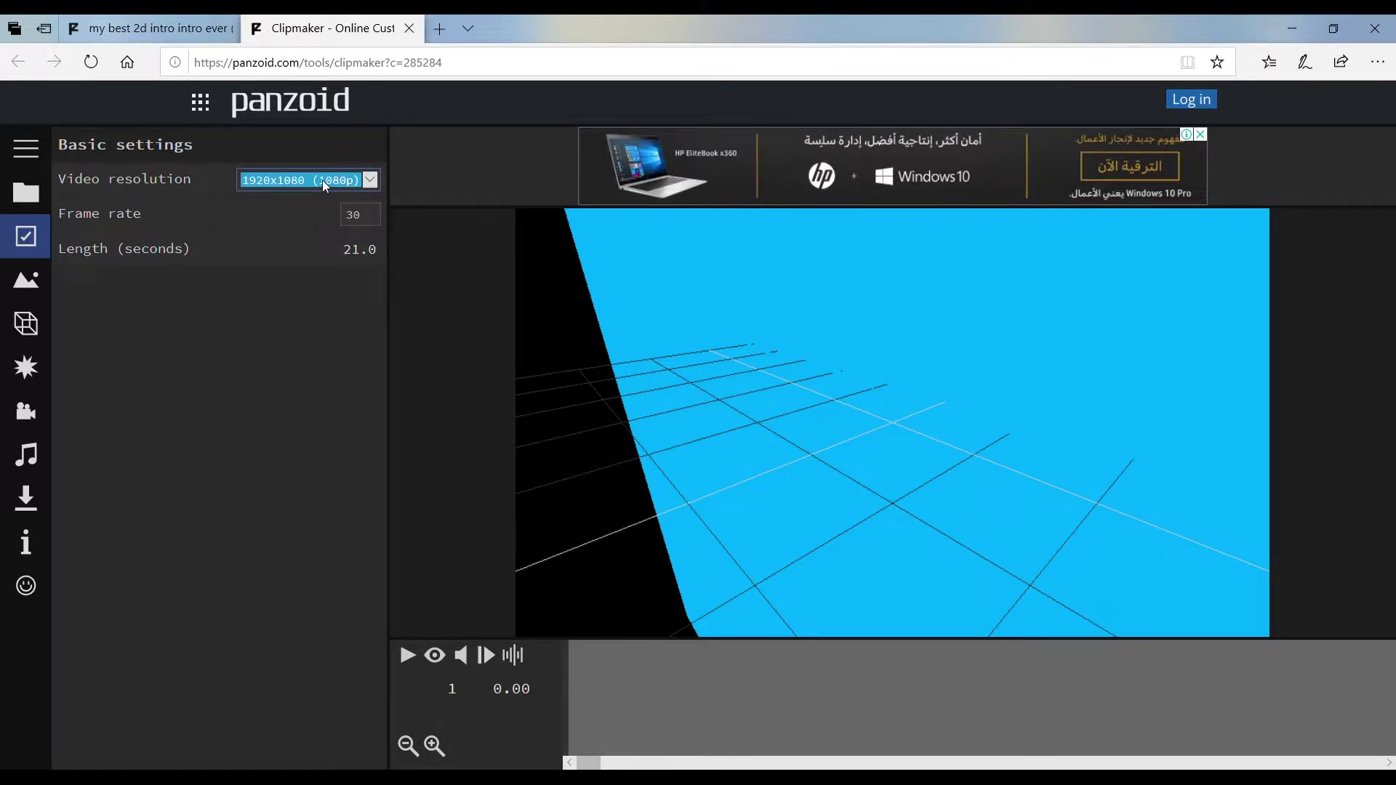
click(321, 180)
click(293, 180)
click(421, 148)
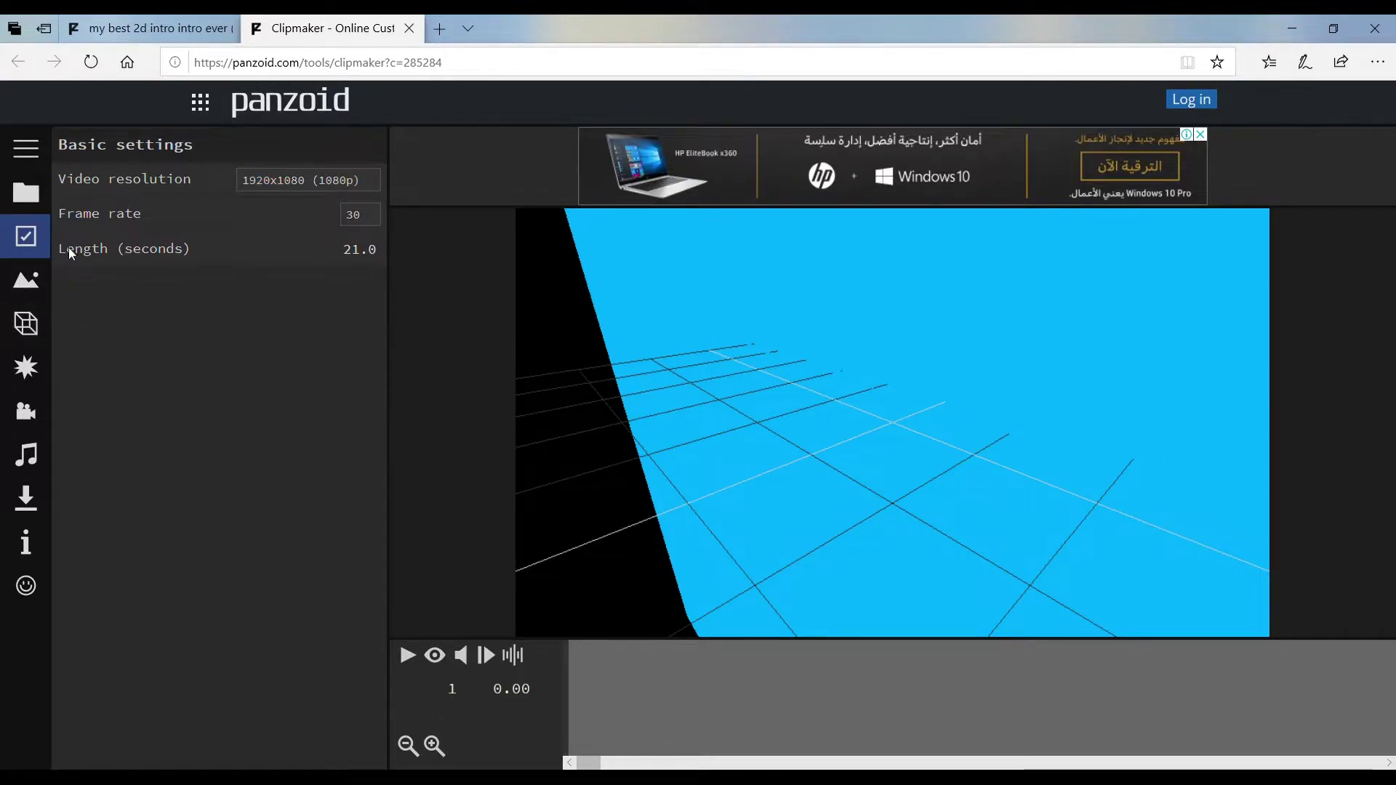
Show the project's objects, enable the rendered preview and play the intro, pausing at about 5.63 seconds
click(25, 324)
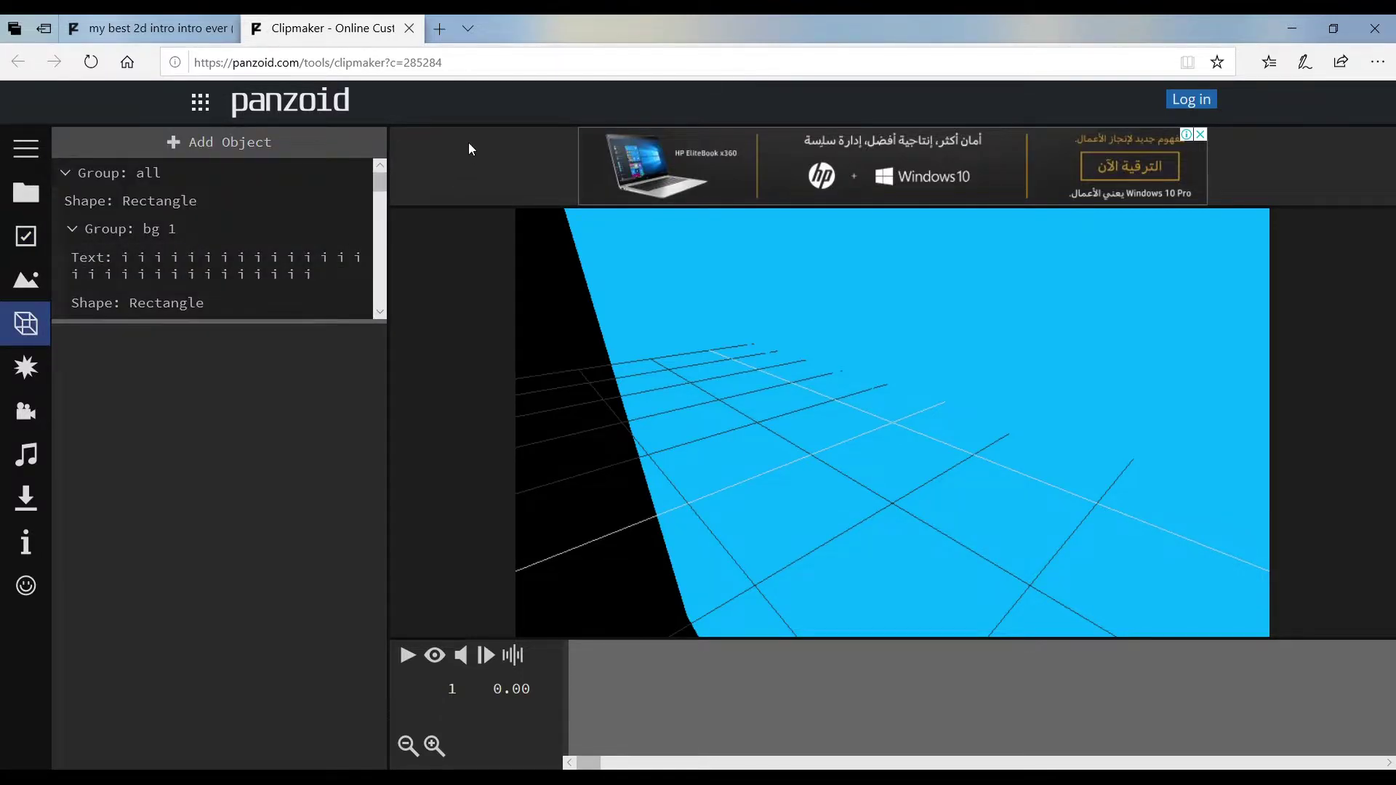
drag(378, 181, 381, 198)
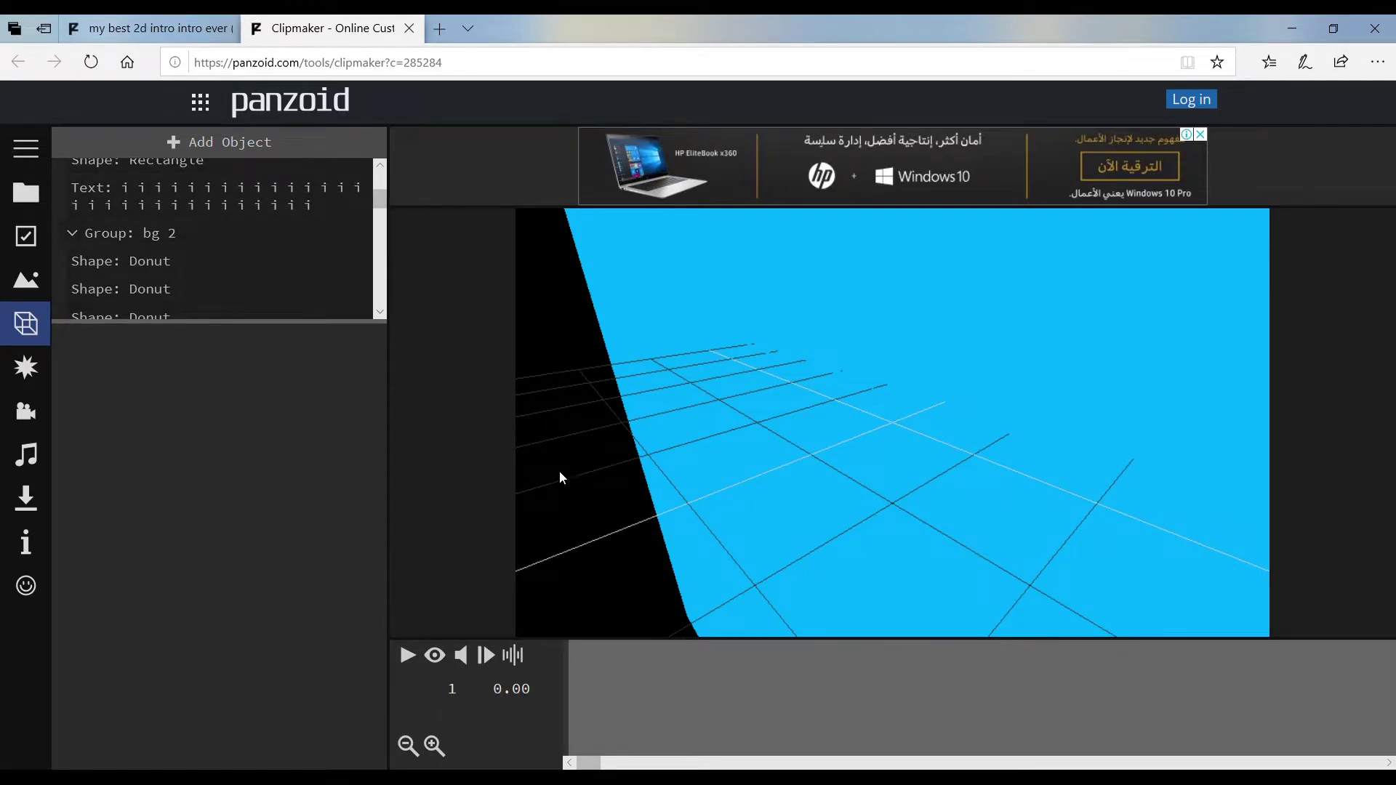
click(437, 657)
click(408, 656)
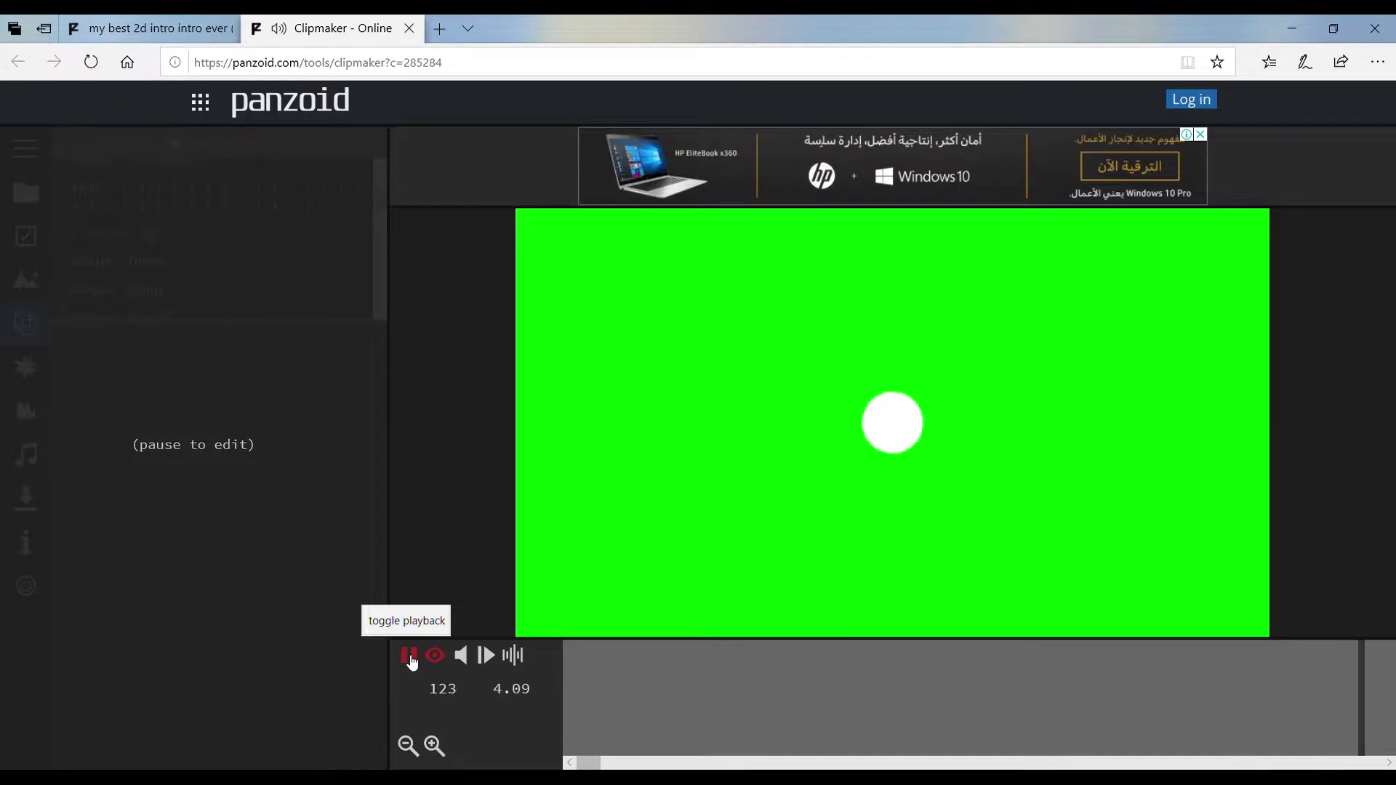
click(410, 656)
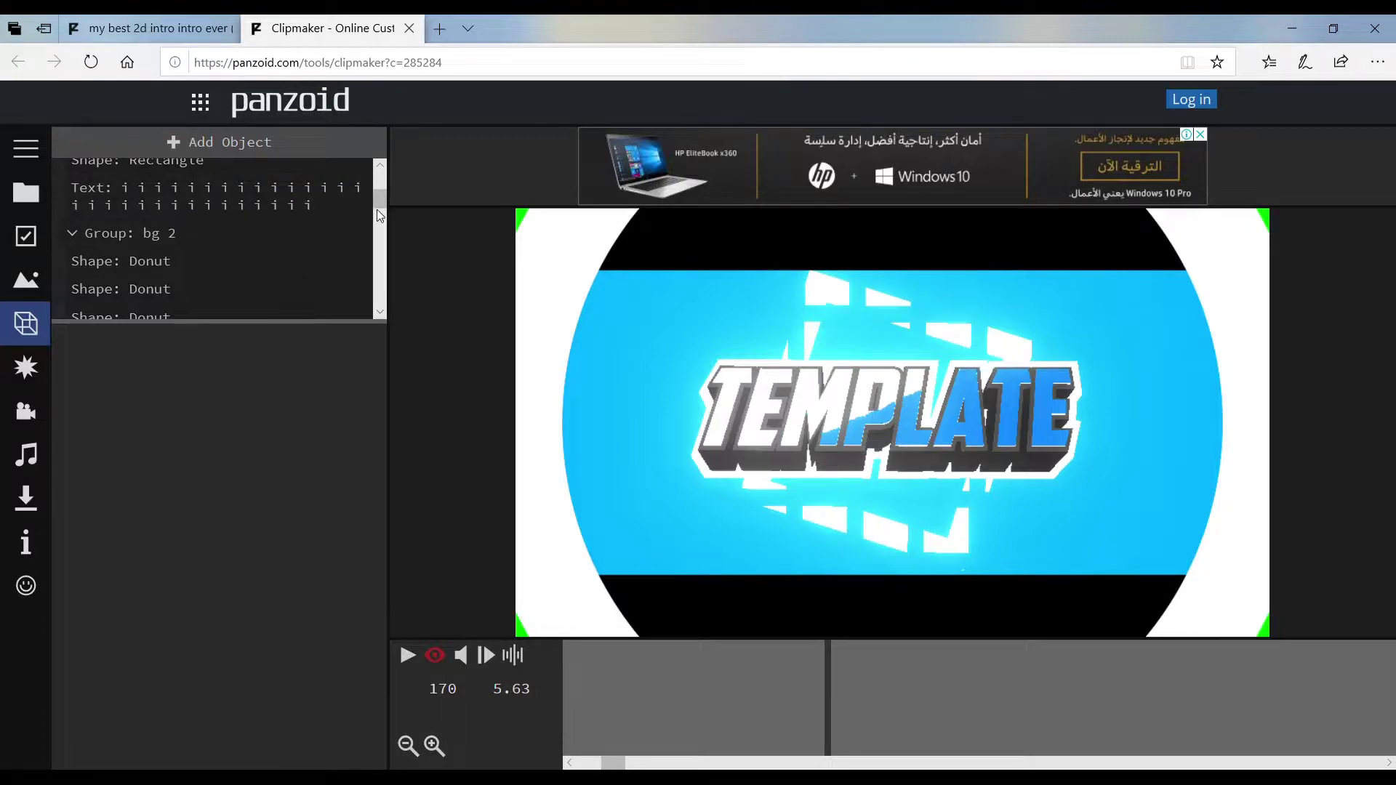
Replace the wording of the template text just above New Group with "My Channel"
scroll(378, 211, down, 5)
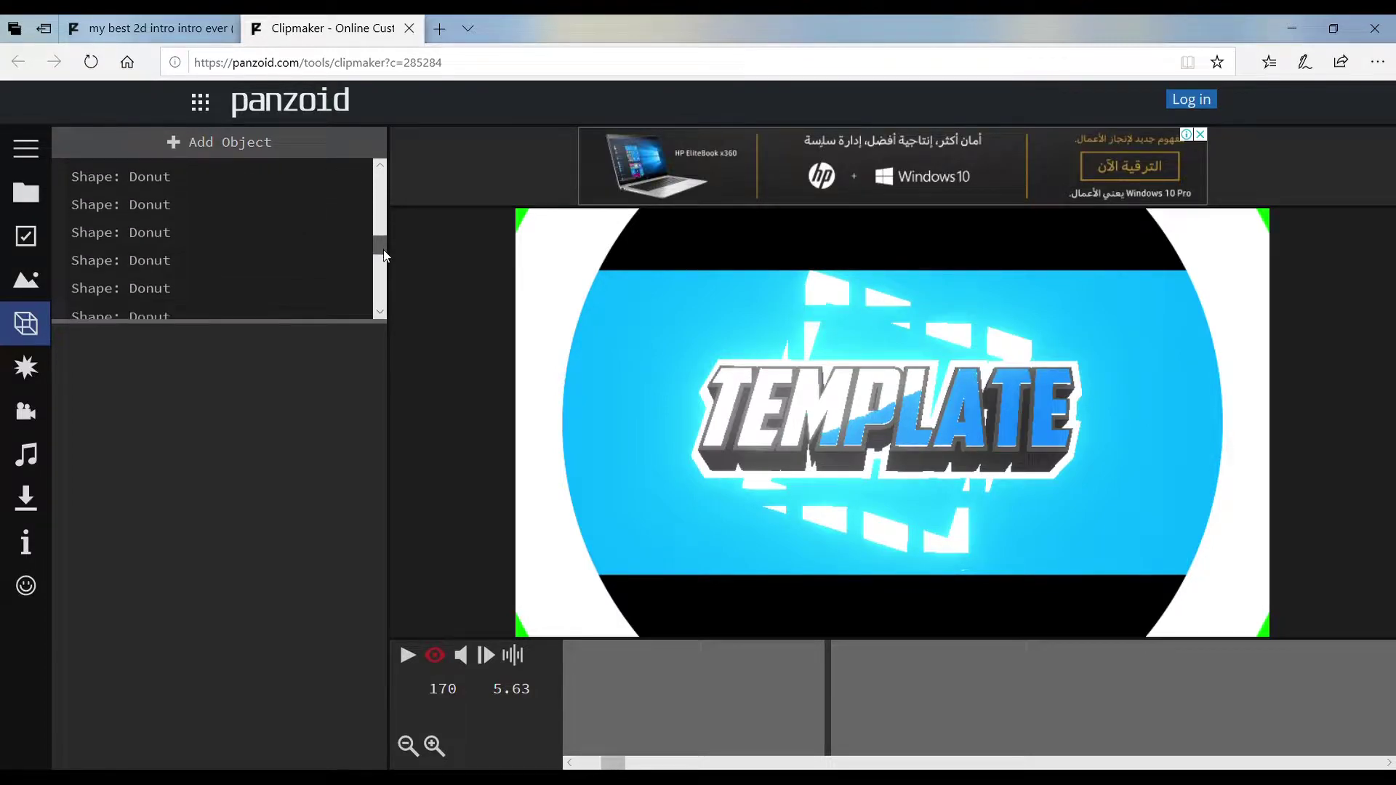
drag(385, 260, 398, 293)
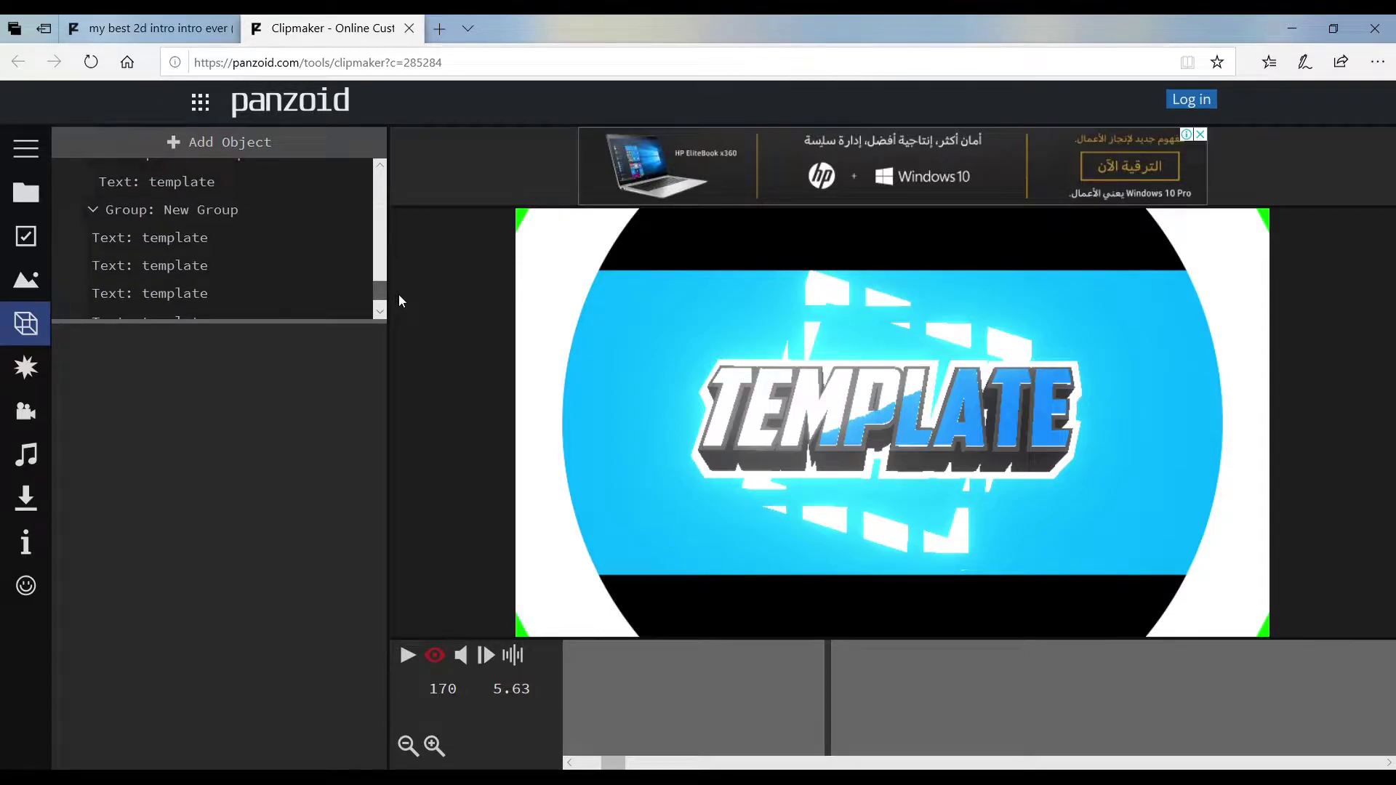
click(194, 183)
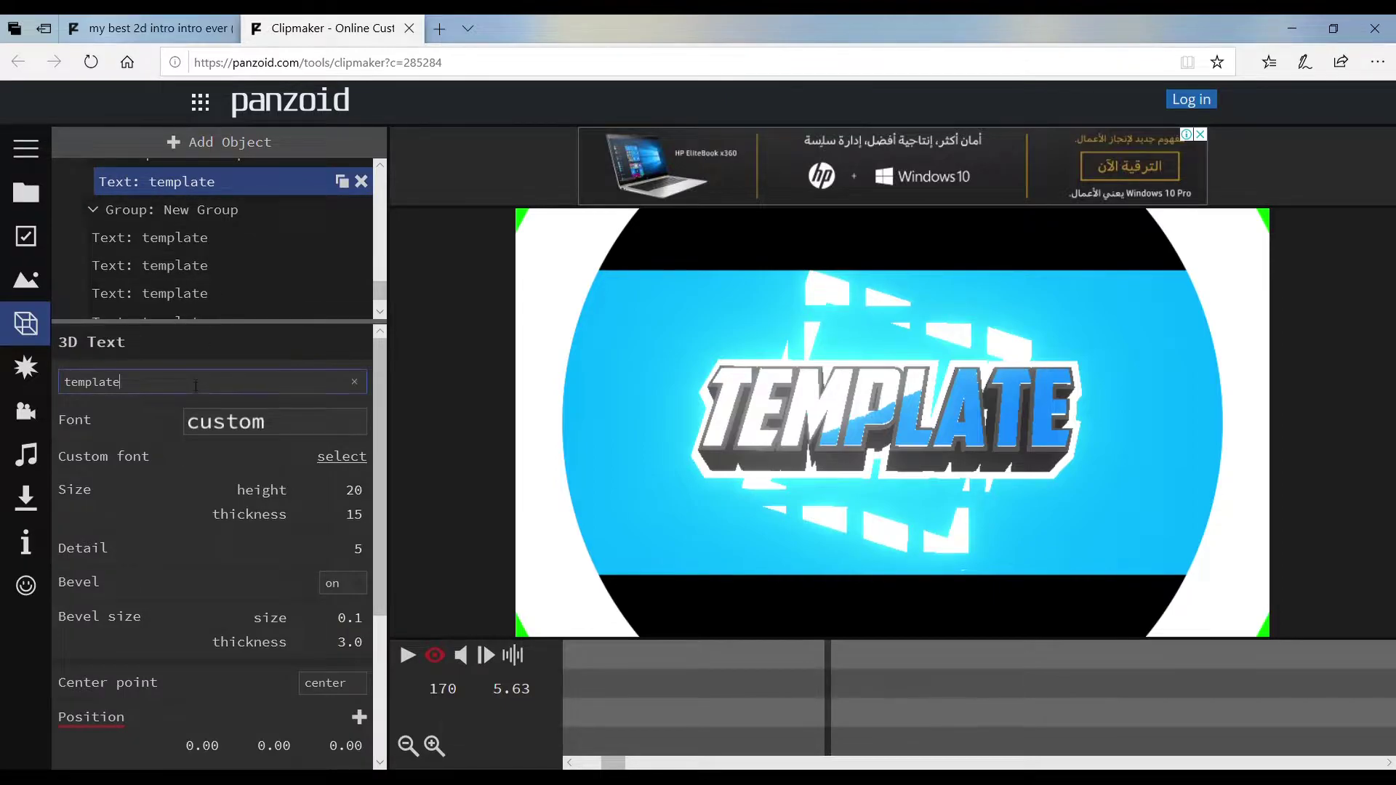
click(355, 383)
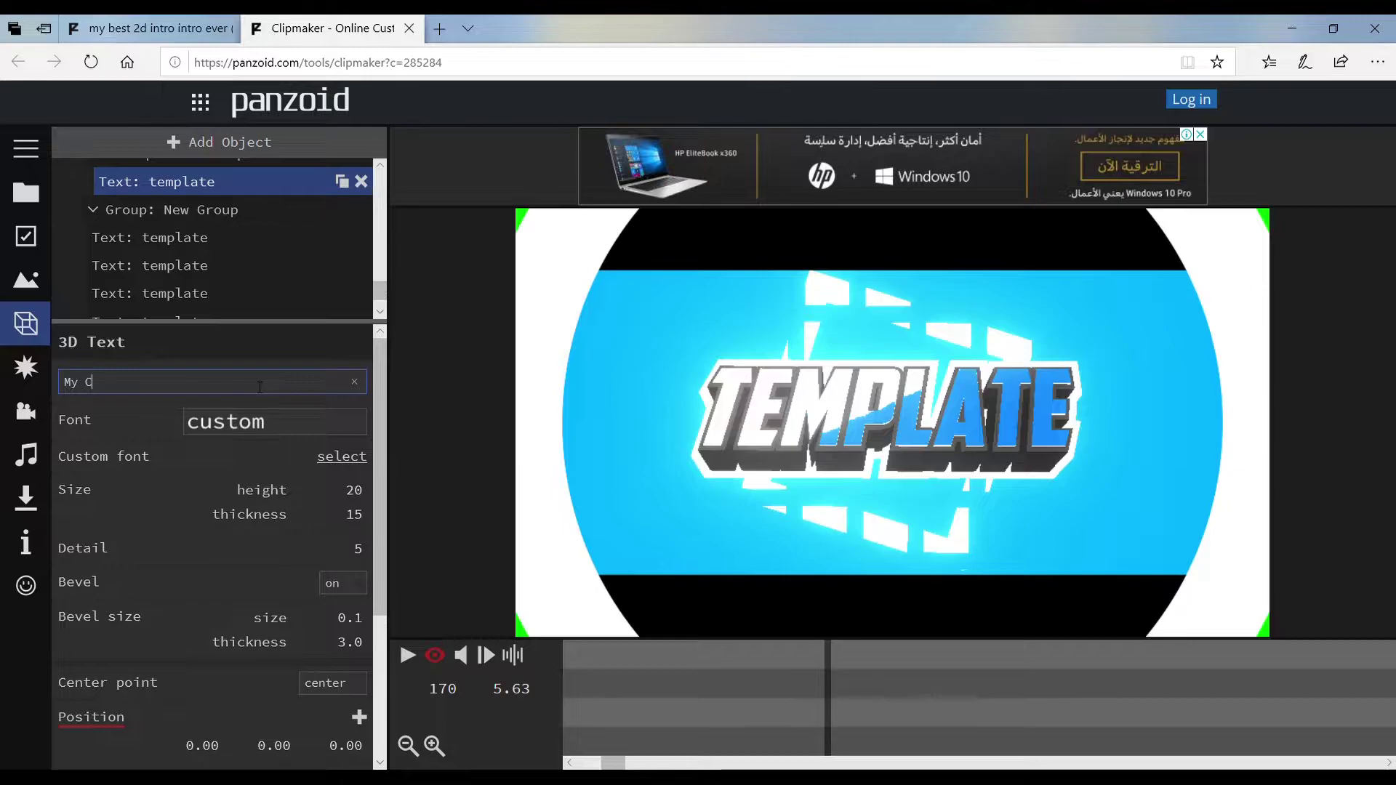
text(My Channel)
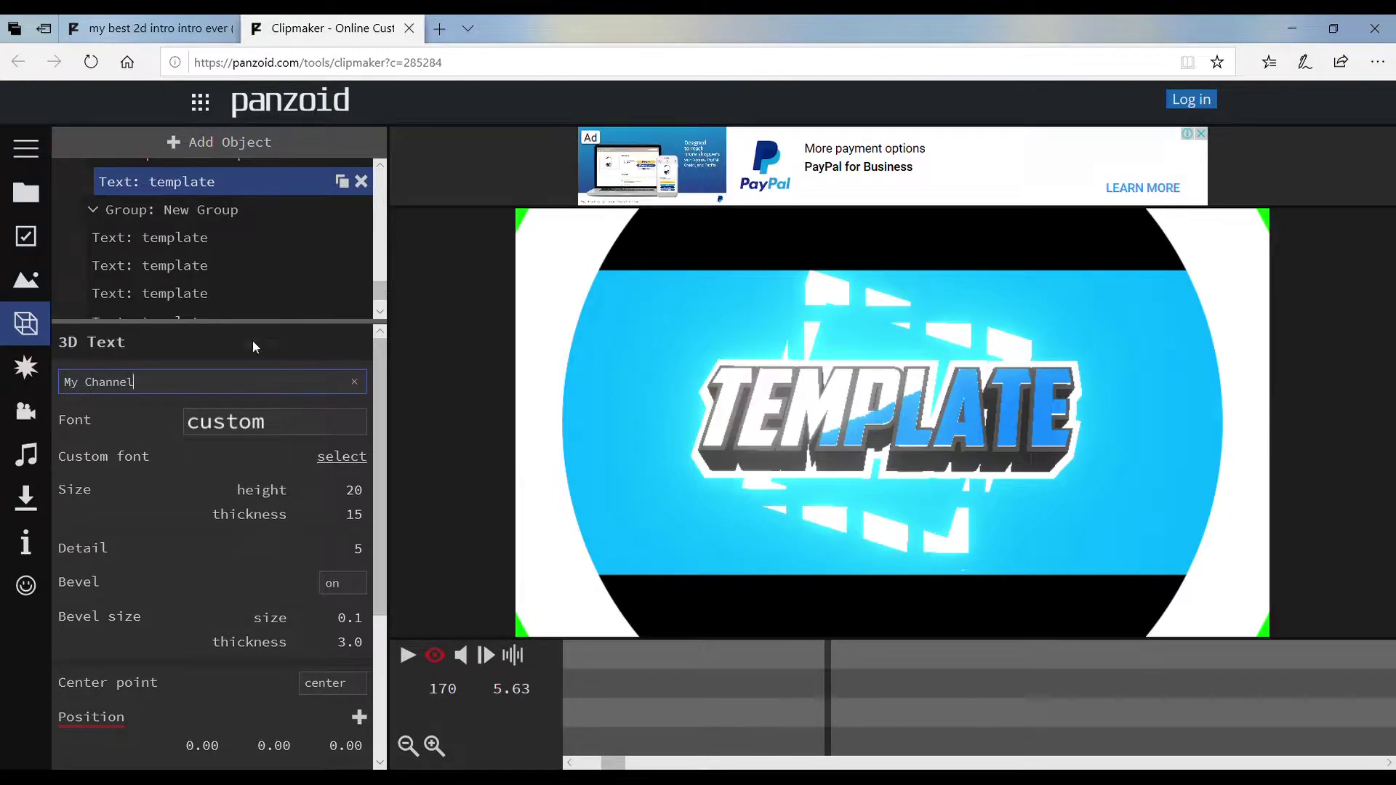
click(298, 358)
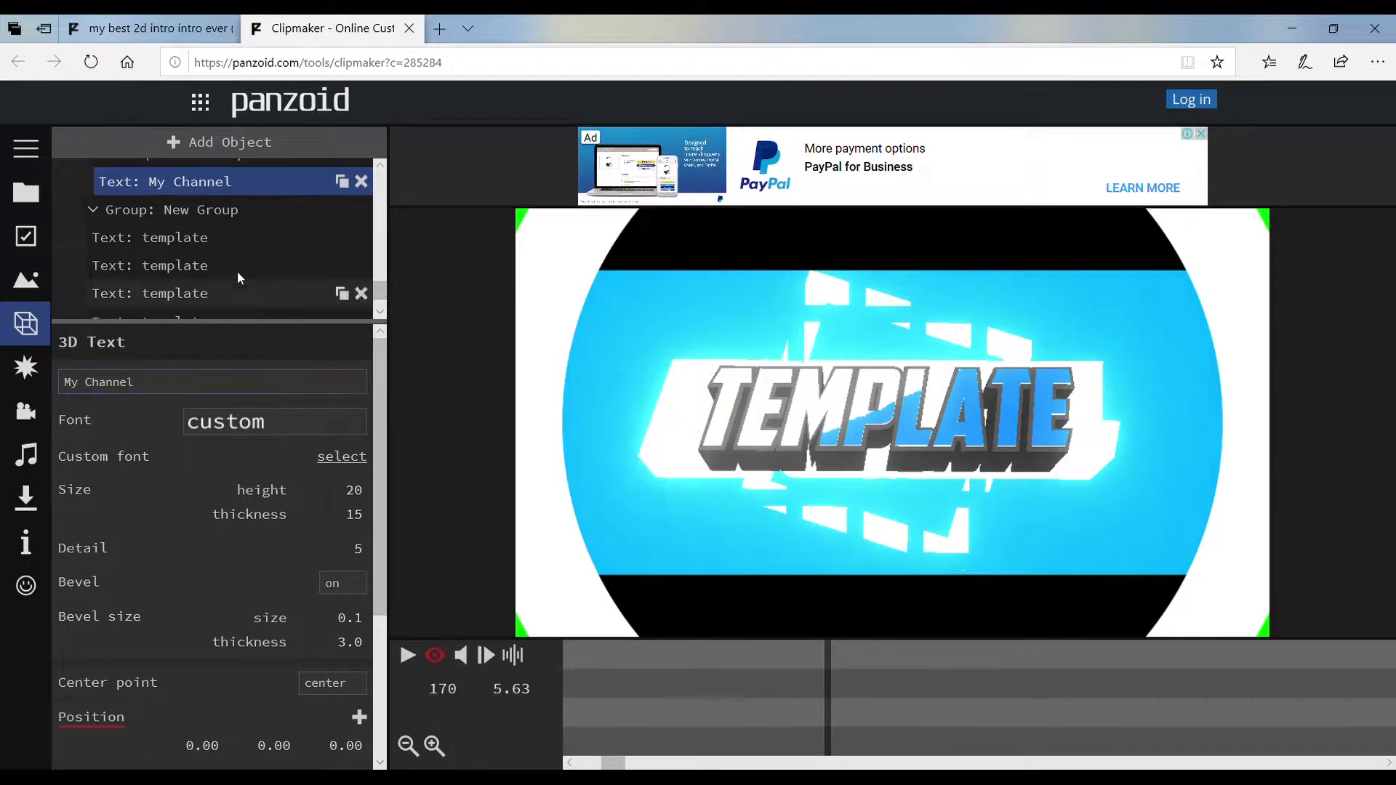
Change the first text object in New Group to "My Channel" and copy that wording
click(200, 240)
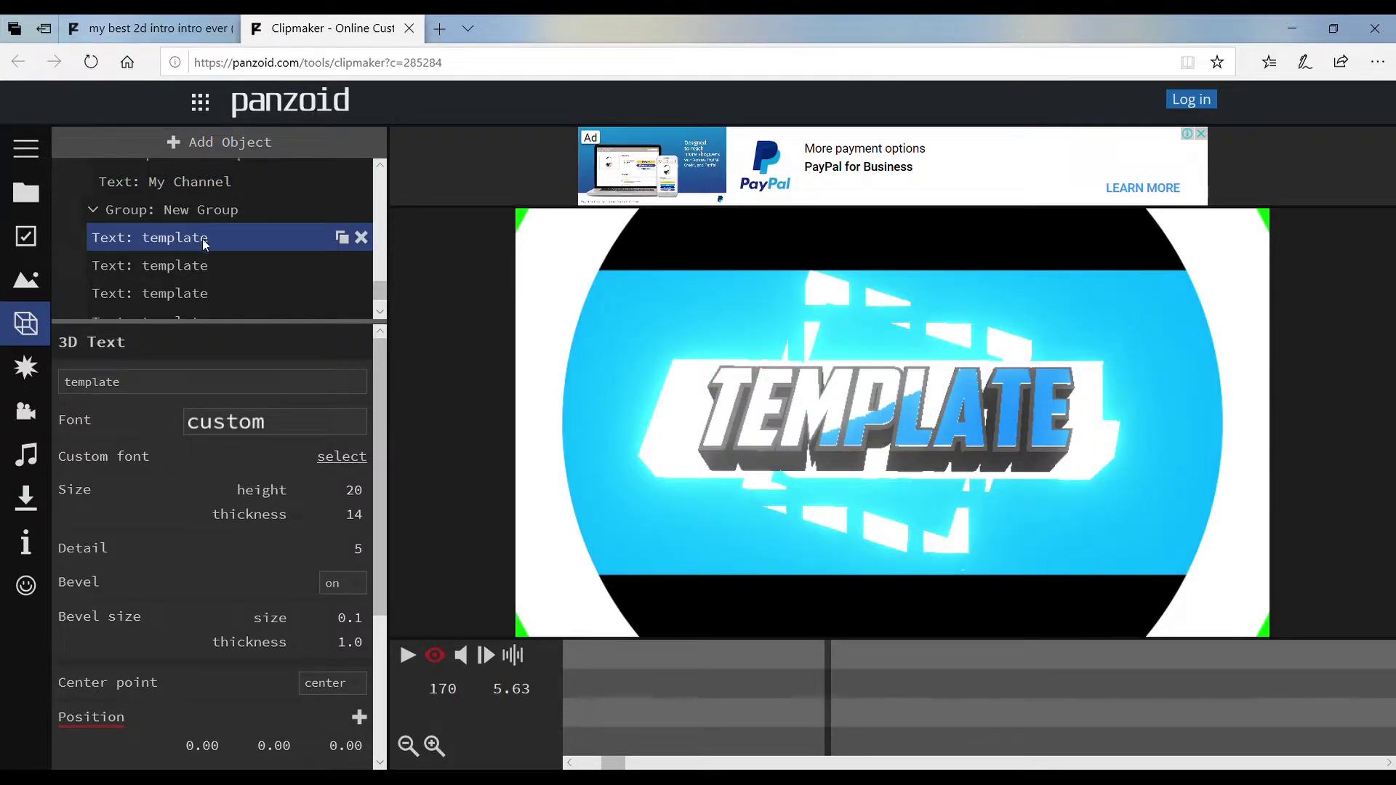
click(314, 393)
click(354, 384)
drag(153, 389, 32, 384)
key(ctrl+c)
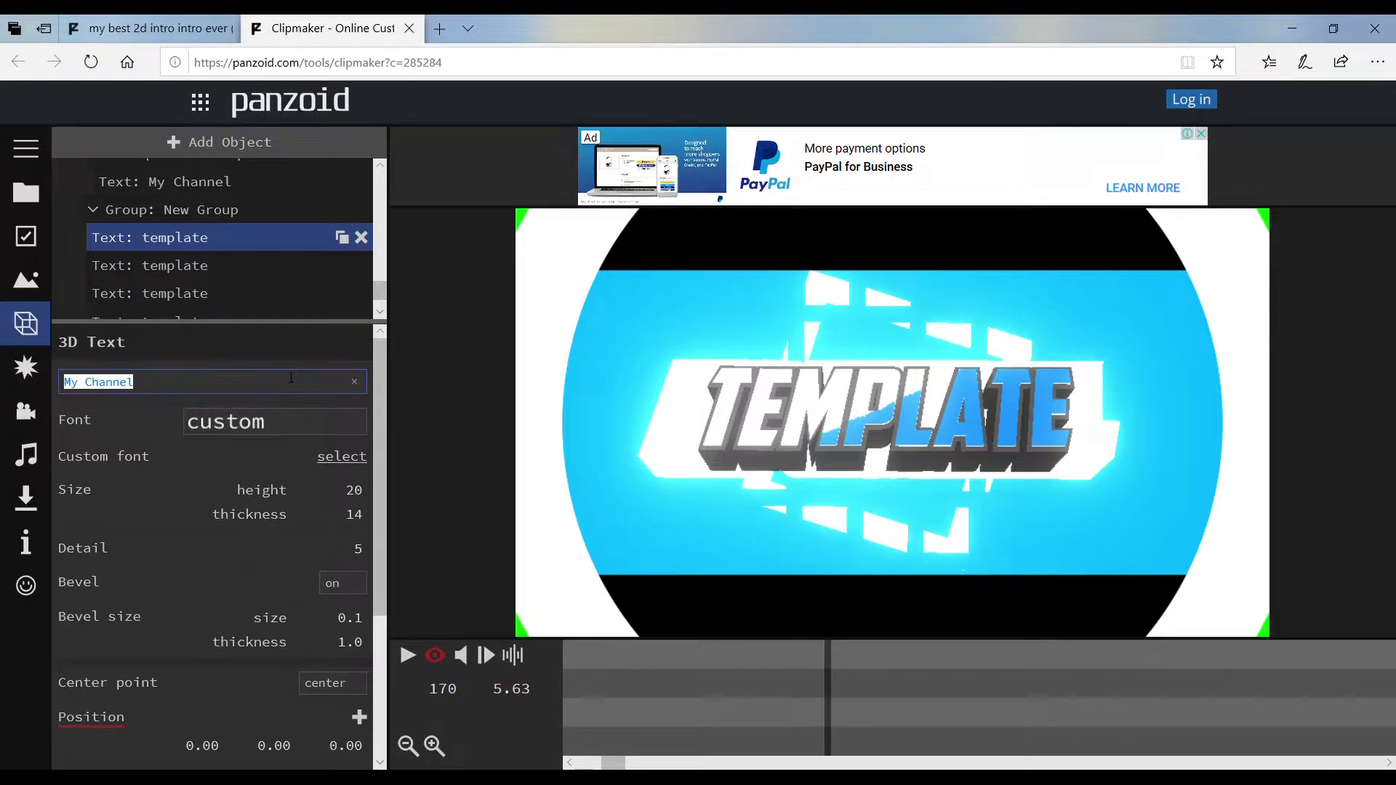
Replace the second New Group text object's wording with the copied "My Channel"
click(203, 269)
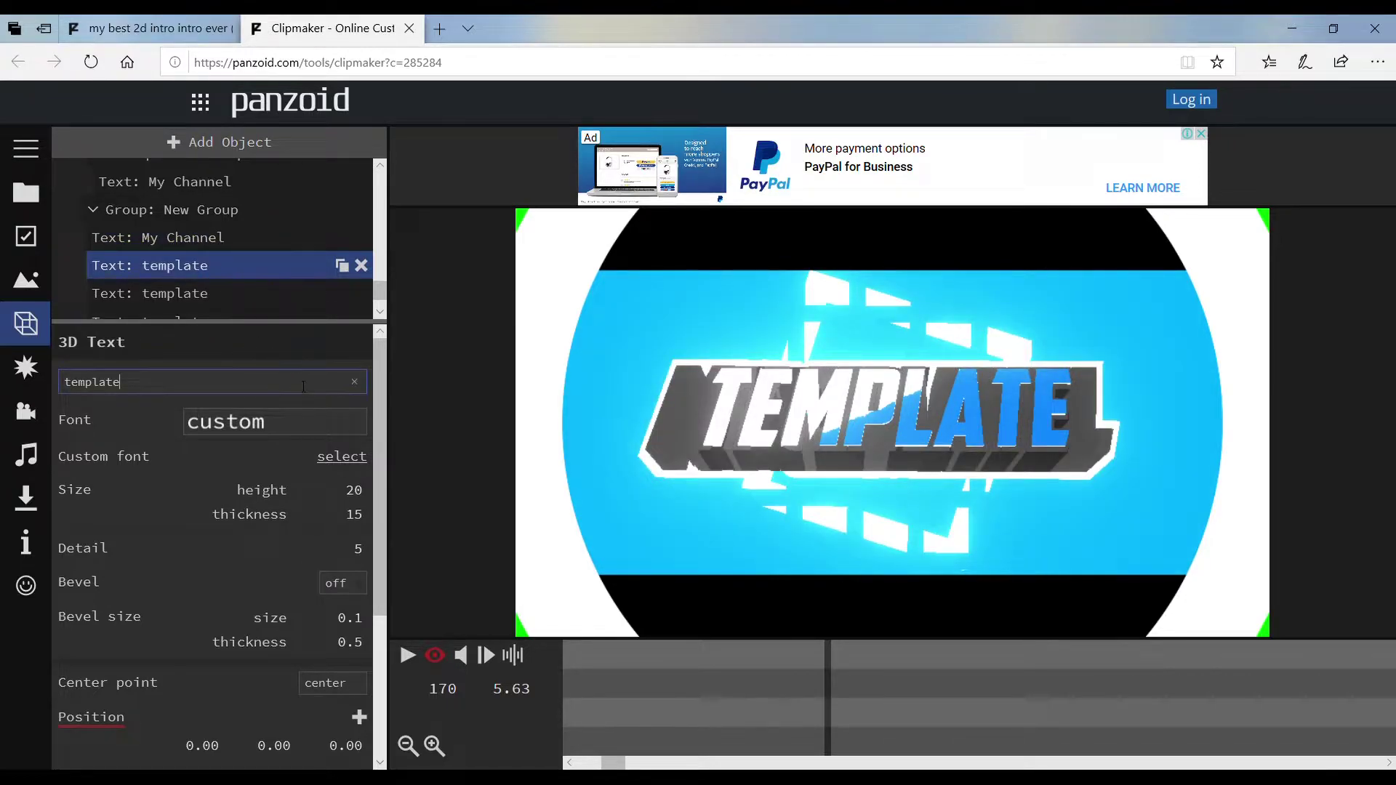
click(353, 382)
key(ctrl+v)
click(224, 343)
Replace the third New Group text object's wording with the copied "My Channel"
scroll(245, 256, down, 2)
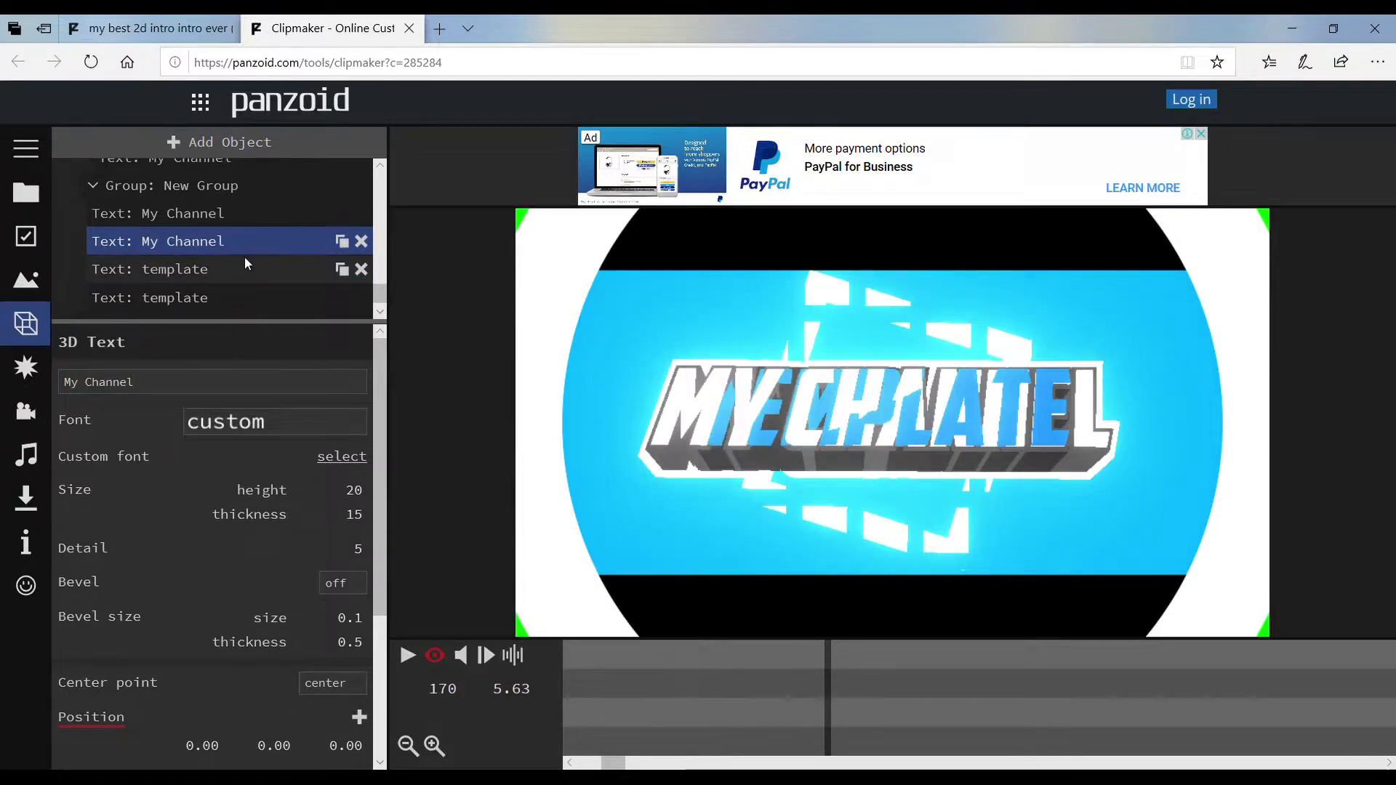
click(198, 250)
click(282, 393)
click(354, 383)
key(ctrl+v)
click(233, 348)
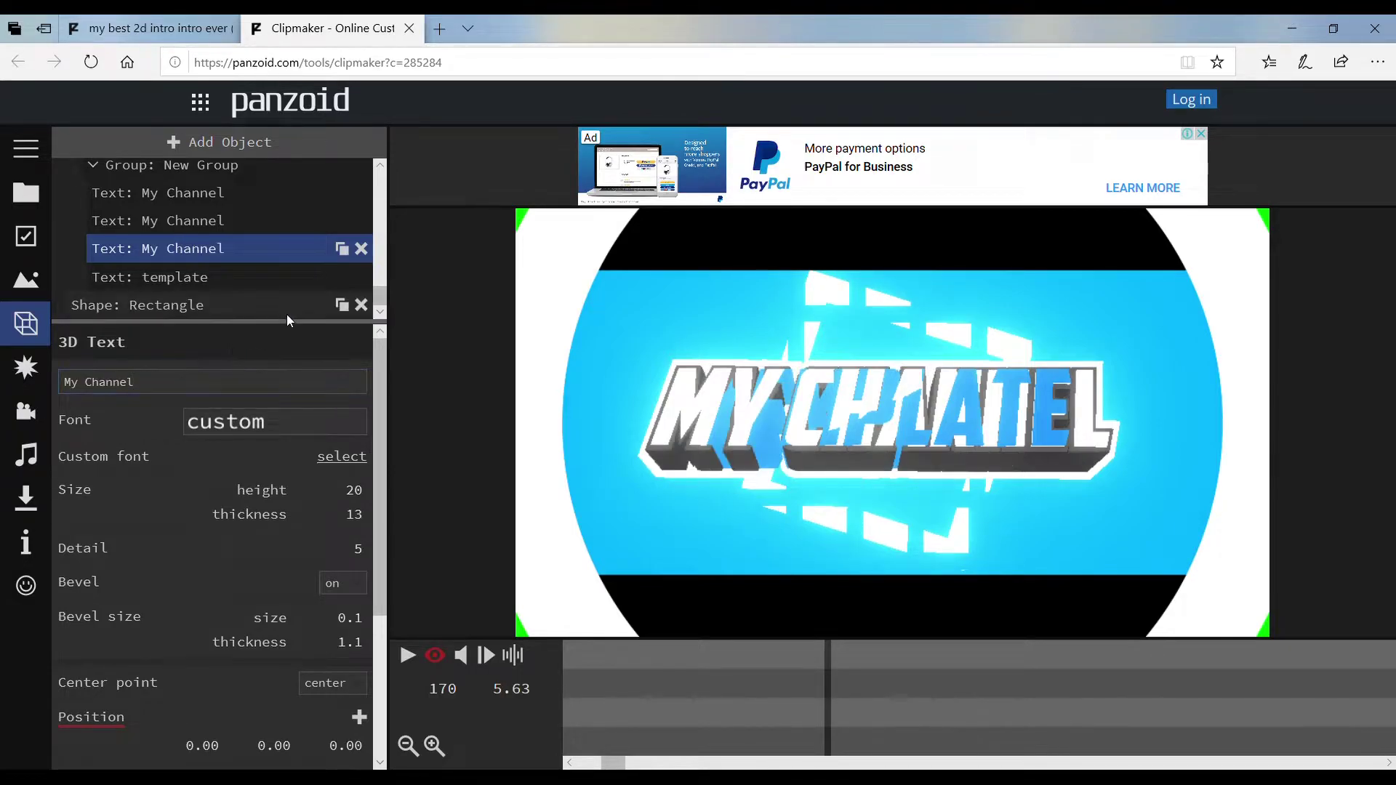
Replace the fourth and last New Group text object's wording with the copied "My Channel"
click(218, 272)
click(276, 384)
click(354, 382)
key(ctrl+v)
click(221, 346)
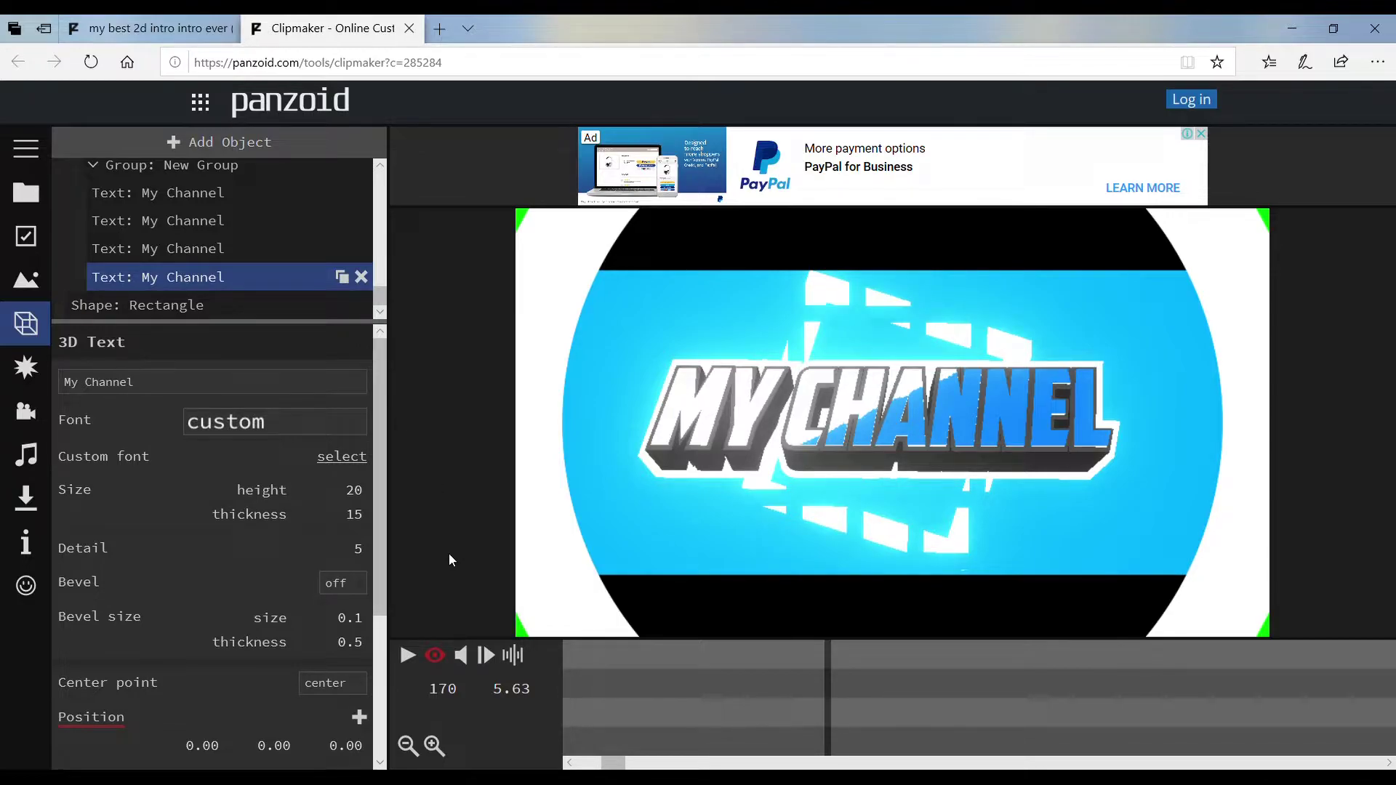
Change the font of the last text object in New Group to another typewriter
click(293, 439)
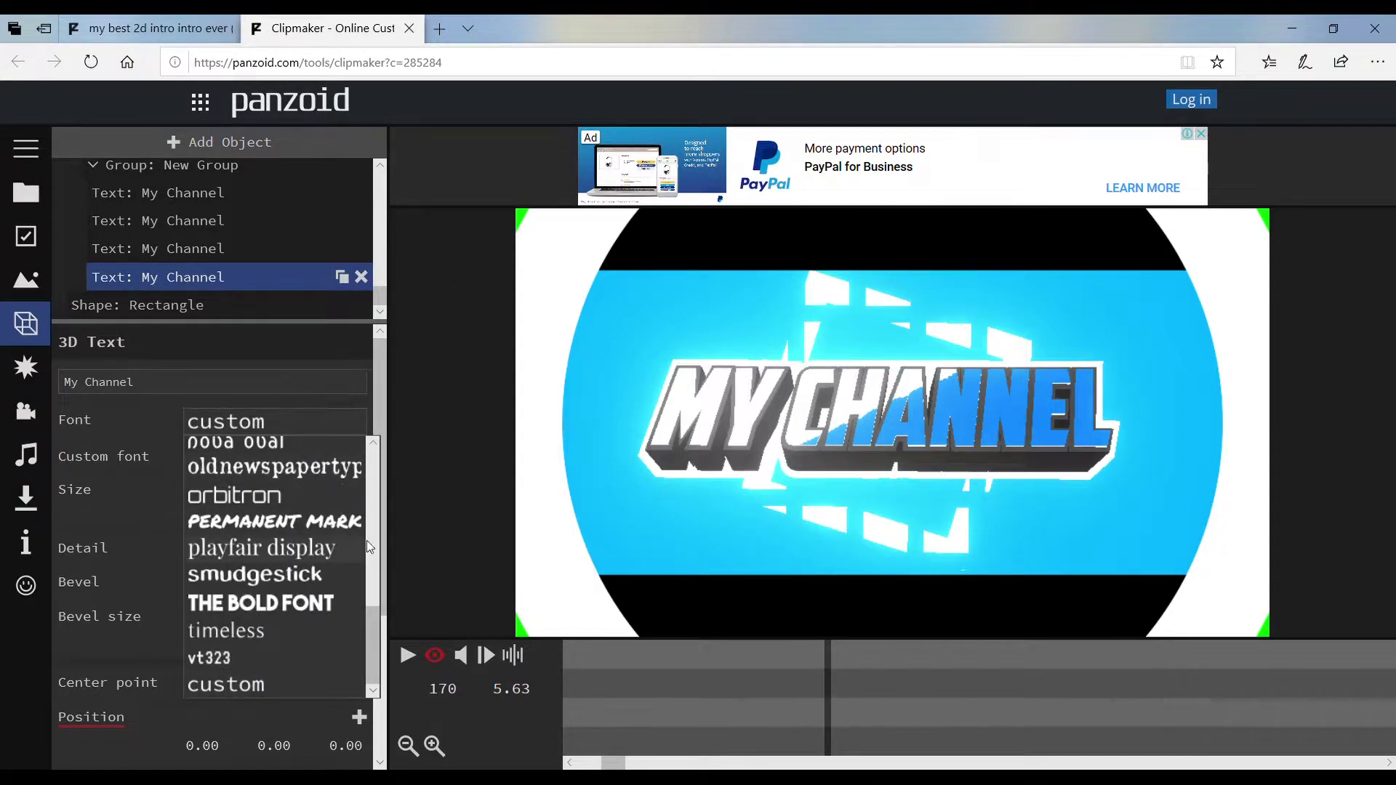
drag(380, 640, 390, 479)
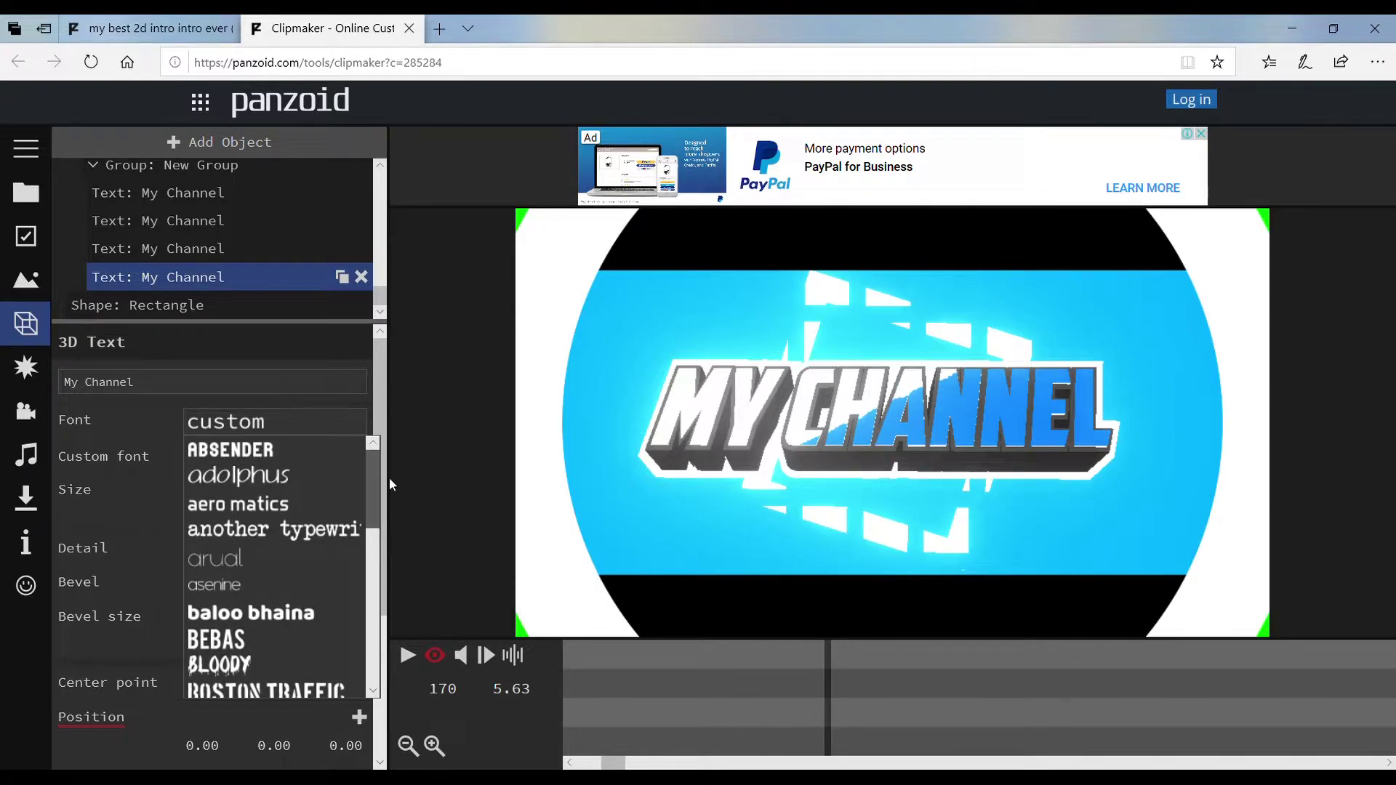
click(225, 529)
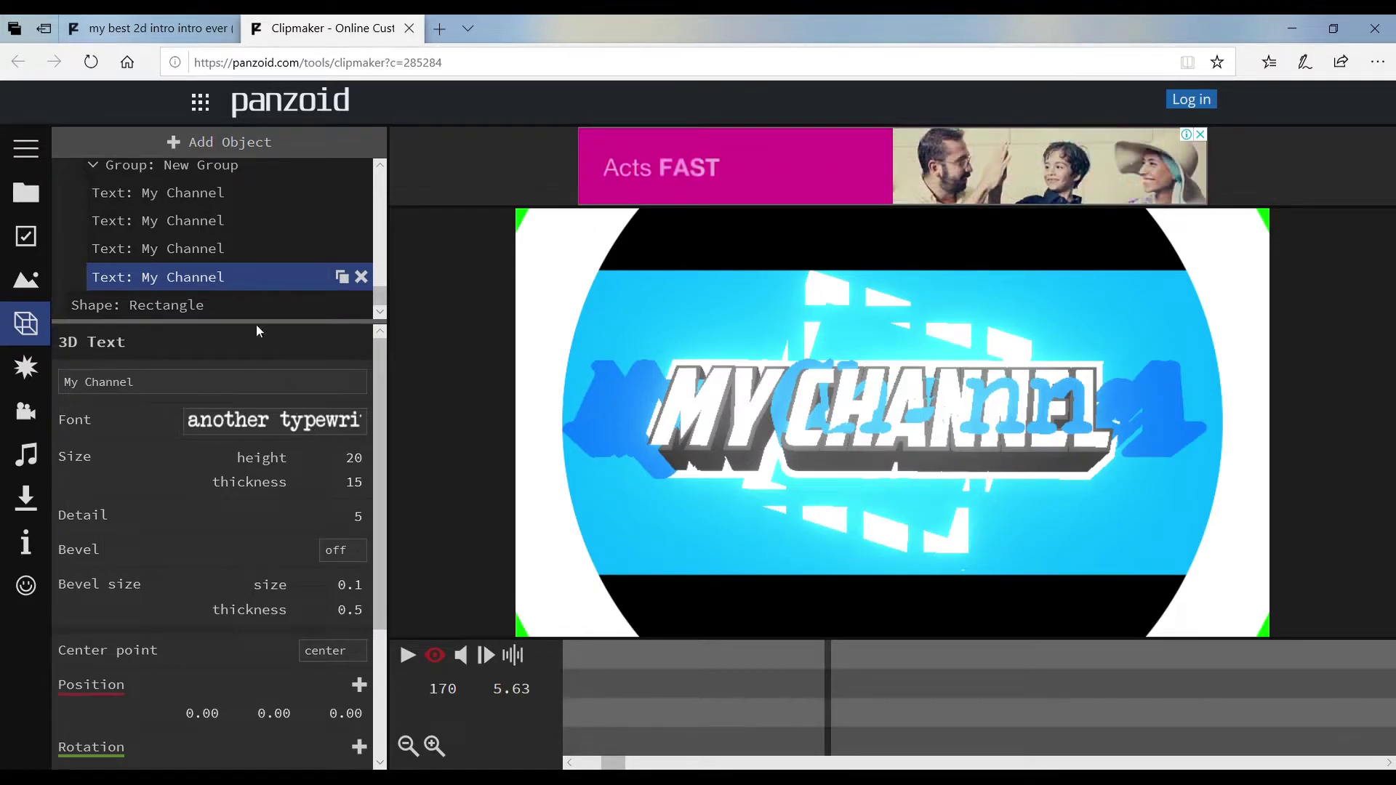
Change the font of the third text object in the lower New Group to another typewriter
click(212, 250)
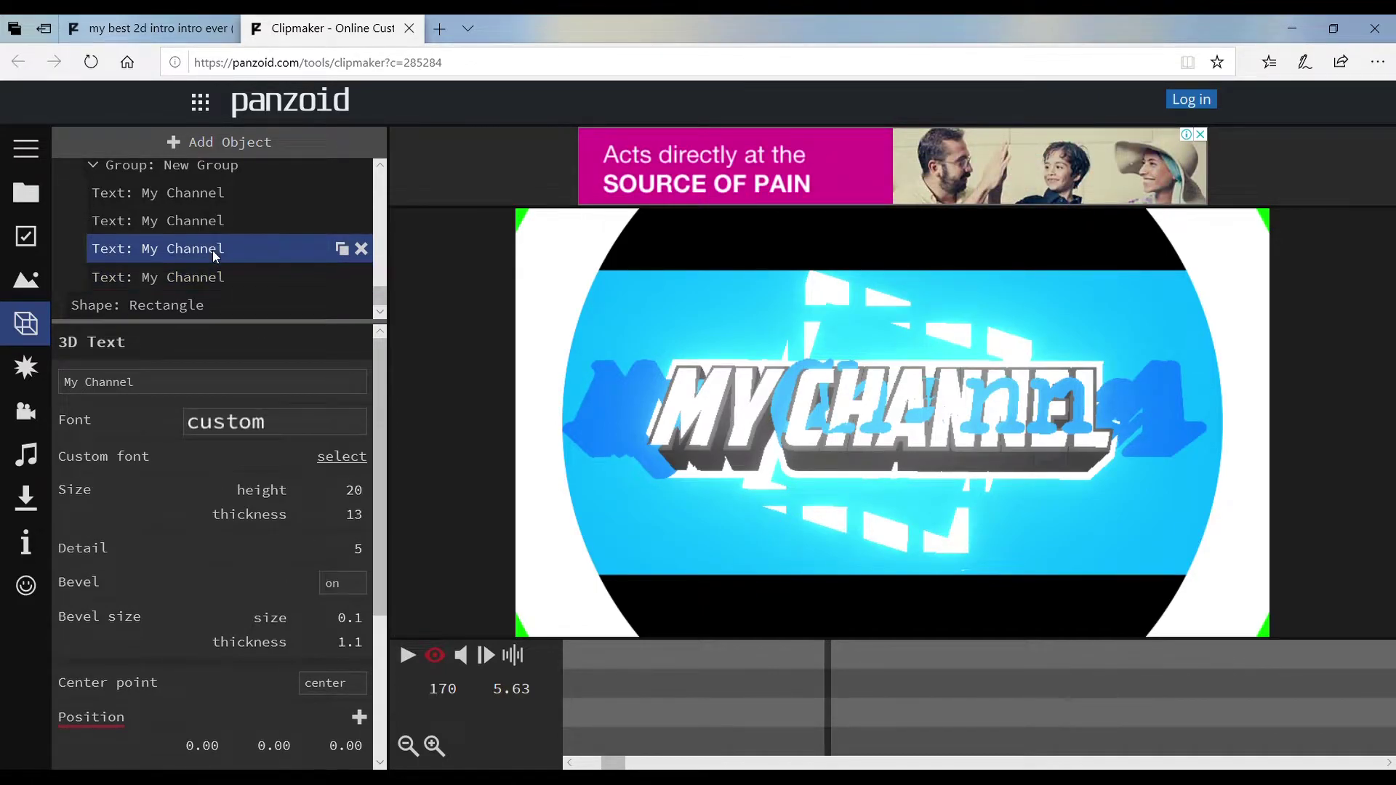
click(314, 435)
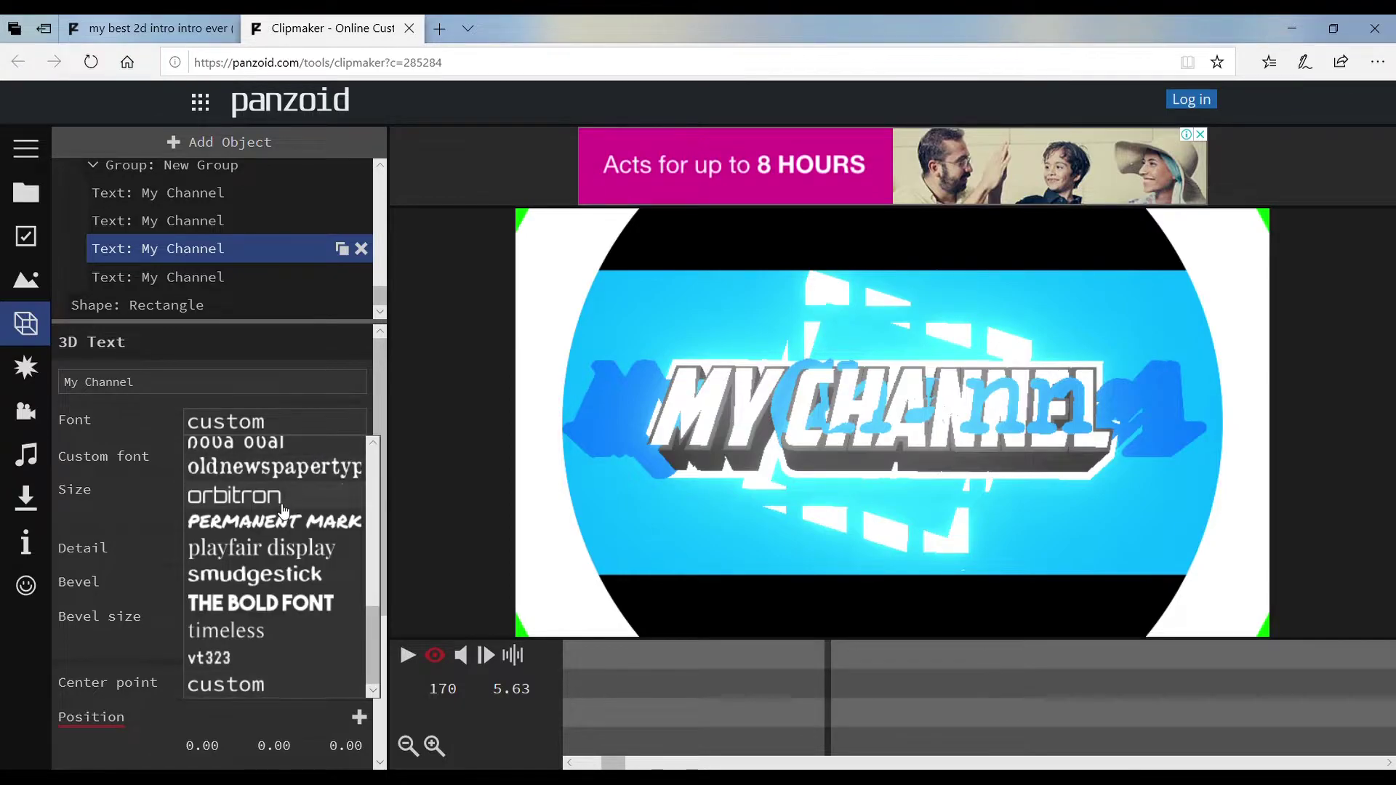
scroll(320, 520, up, 2)
scroll(320, 531, up, 3)
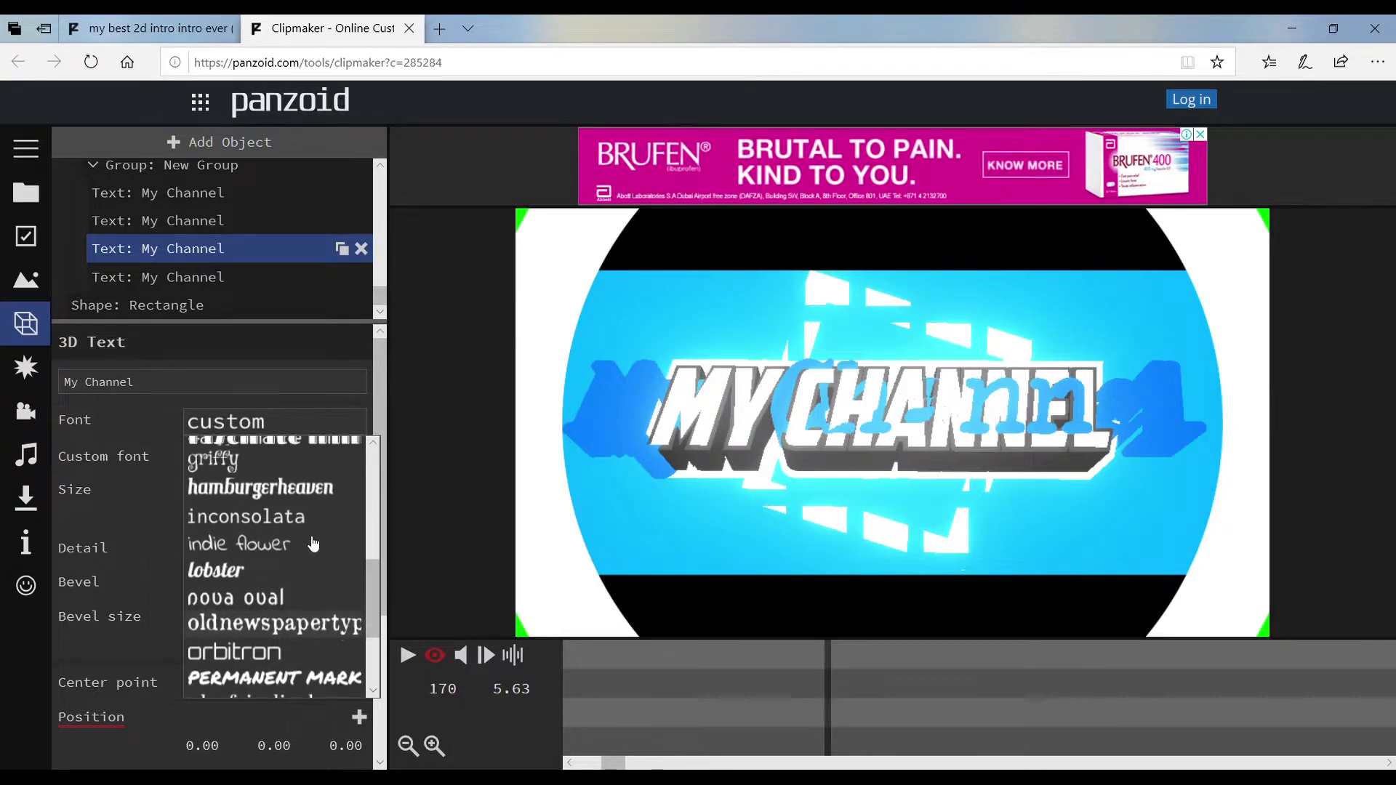
scroll(314, 538, up, 5)
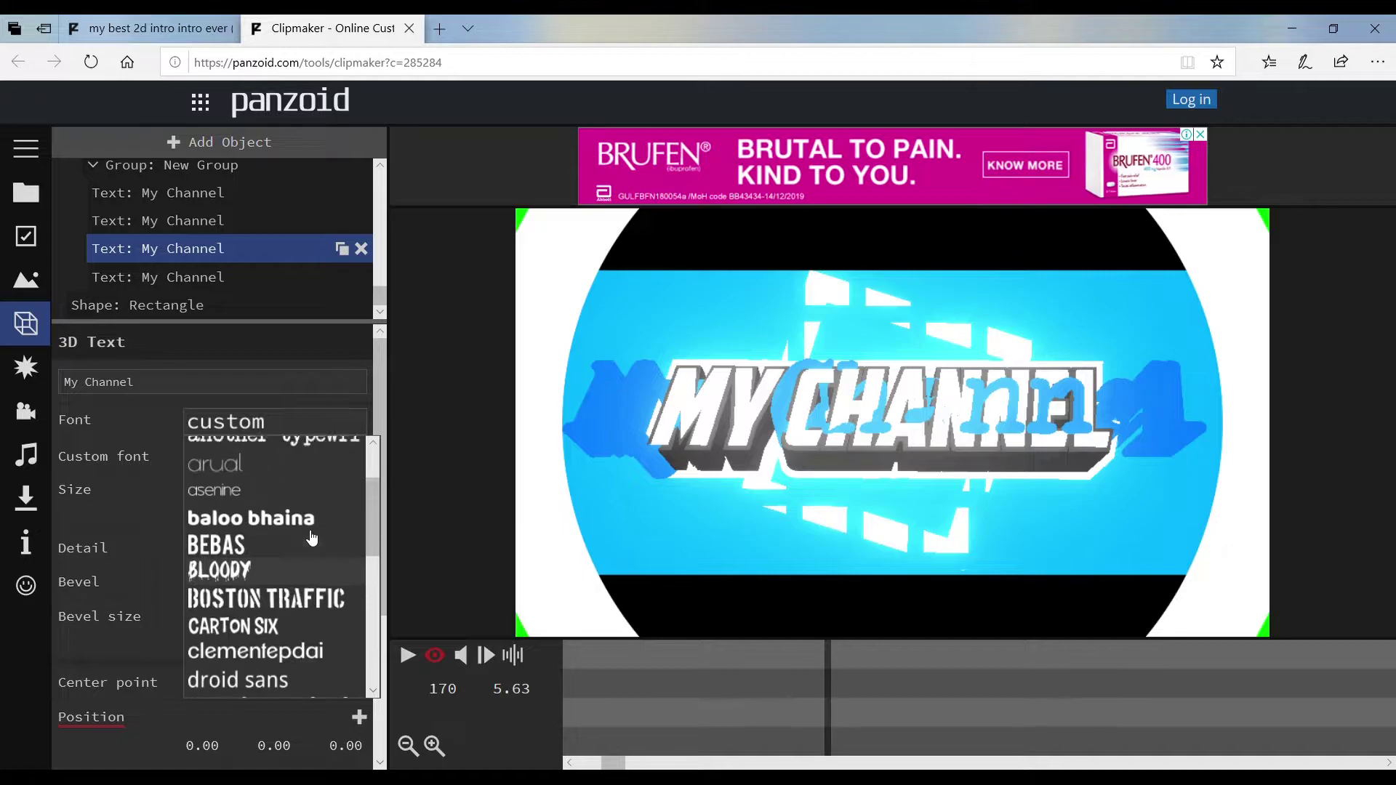
click(316, 480)
Change the font of the second text object in the lower New Group to another typewriter
scroll(228, 246, up, 1)
scroll(221, 287, down, 1)
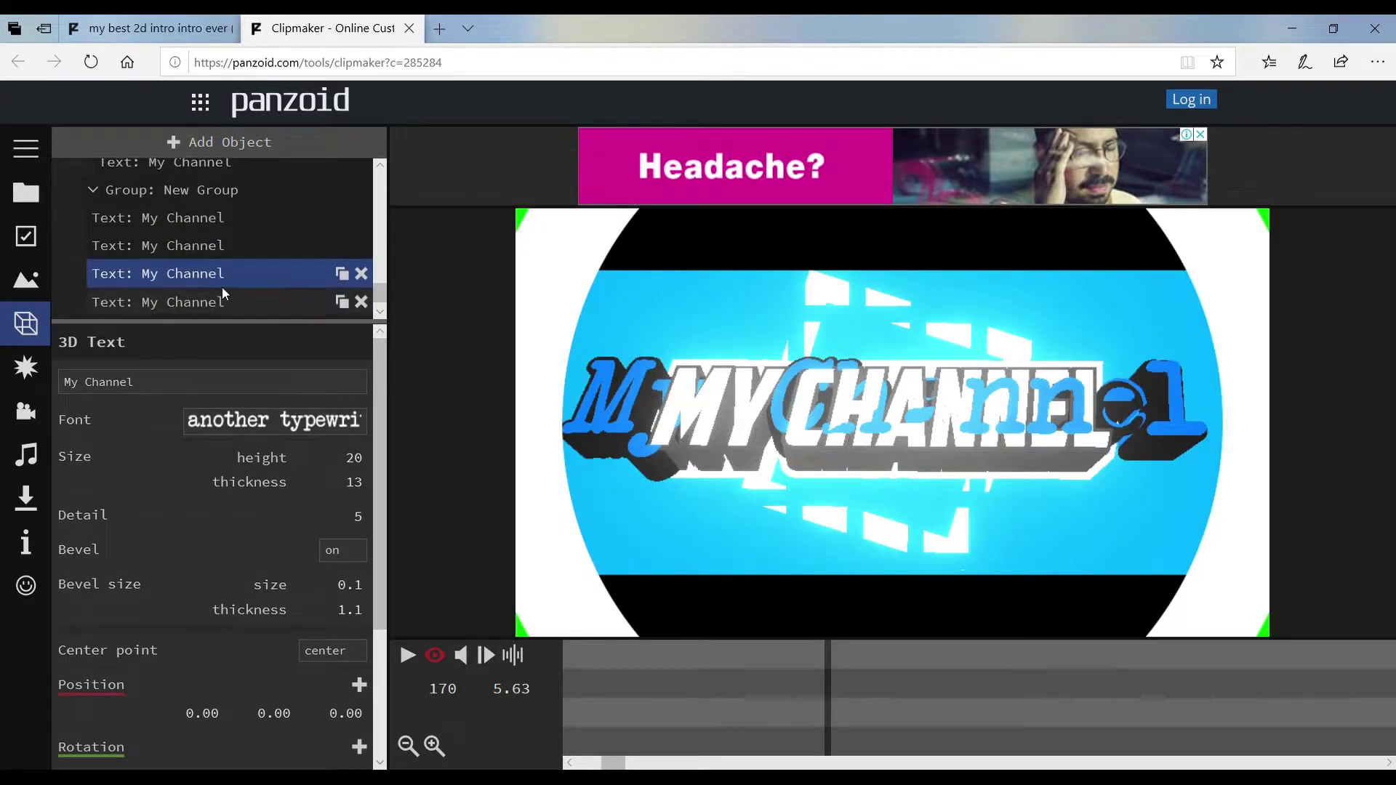
click(182, 243)
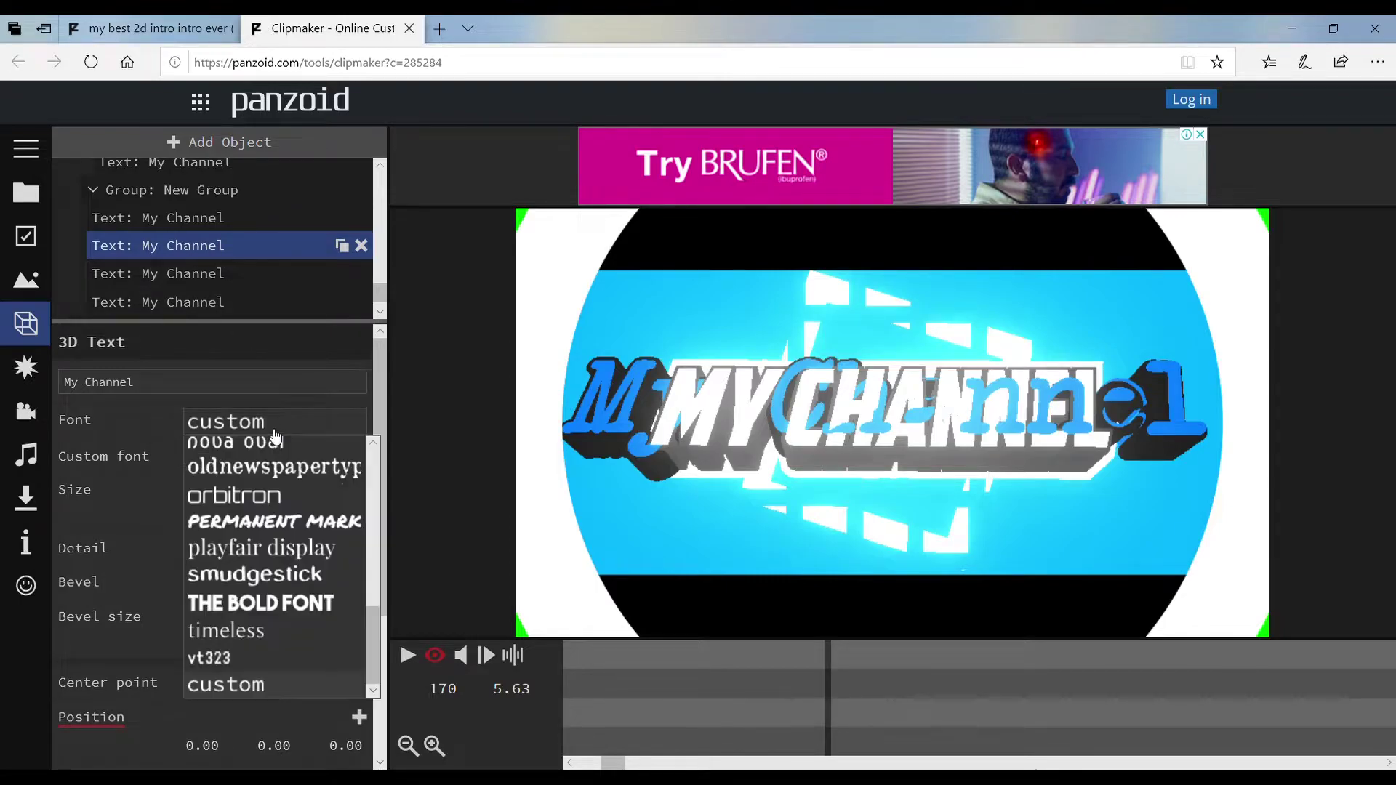
click(275, 427)
scroll(274, 496, up, 1)
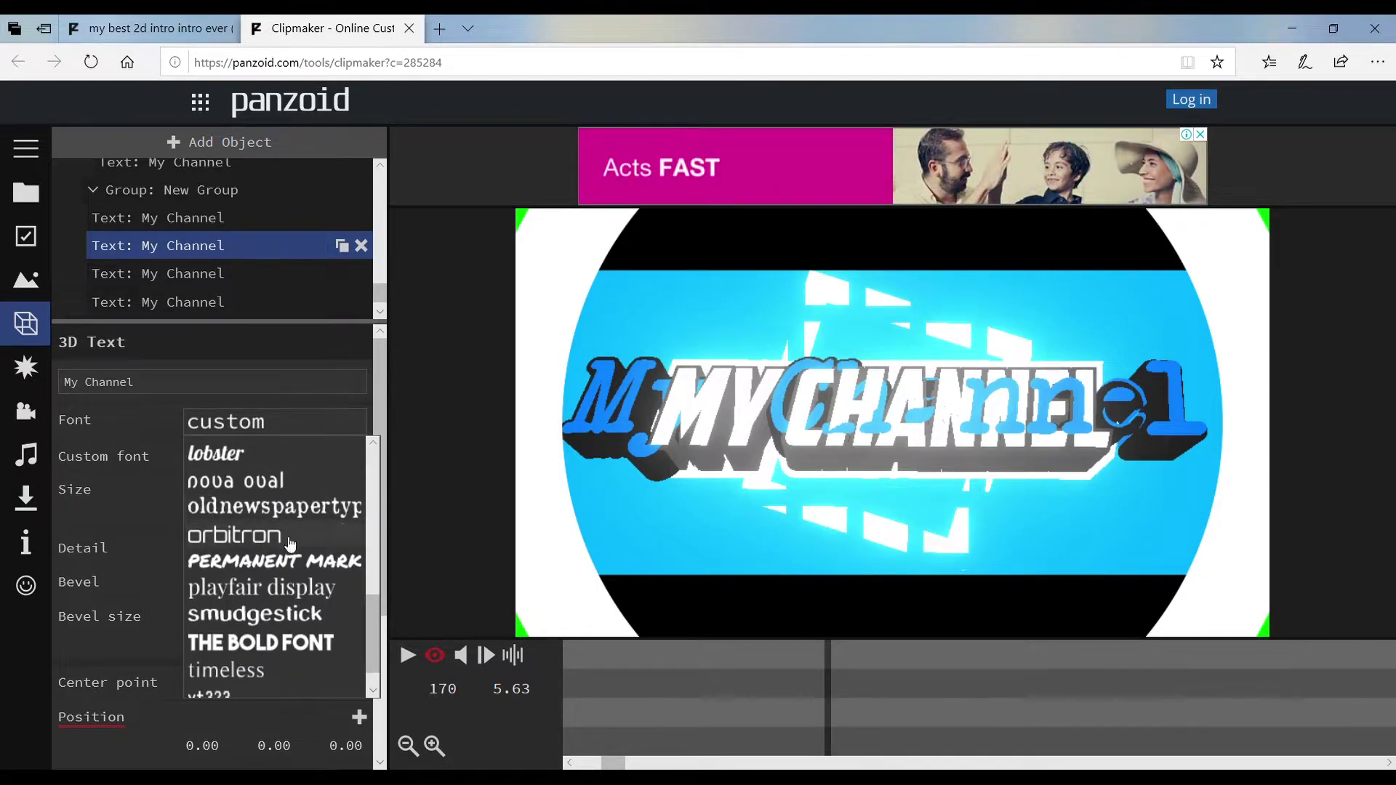
scroll(276, 502, down, 1)
scroll(287, 553, up, 3)
scroll(291, 572, up, 4)
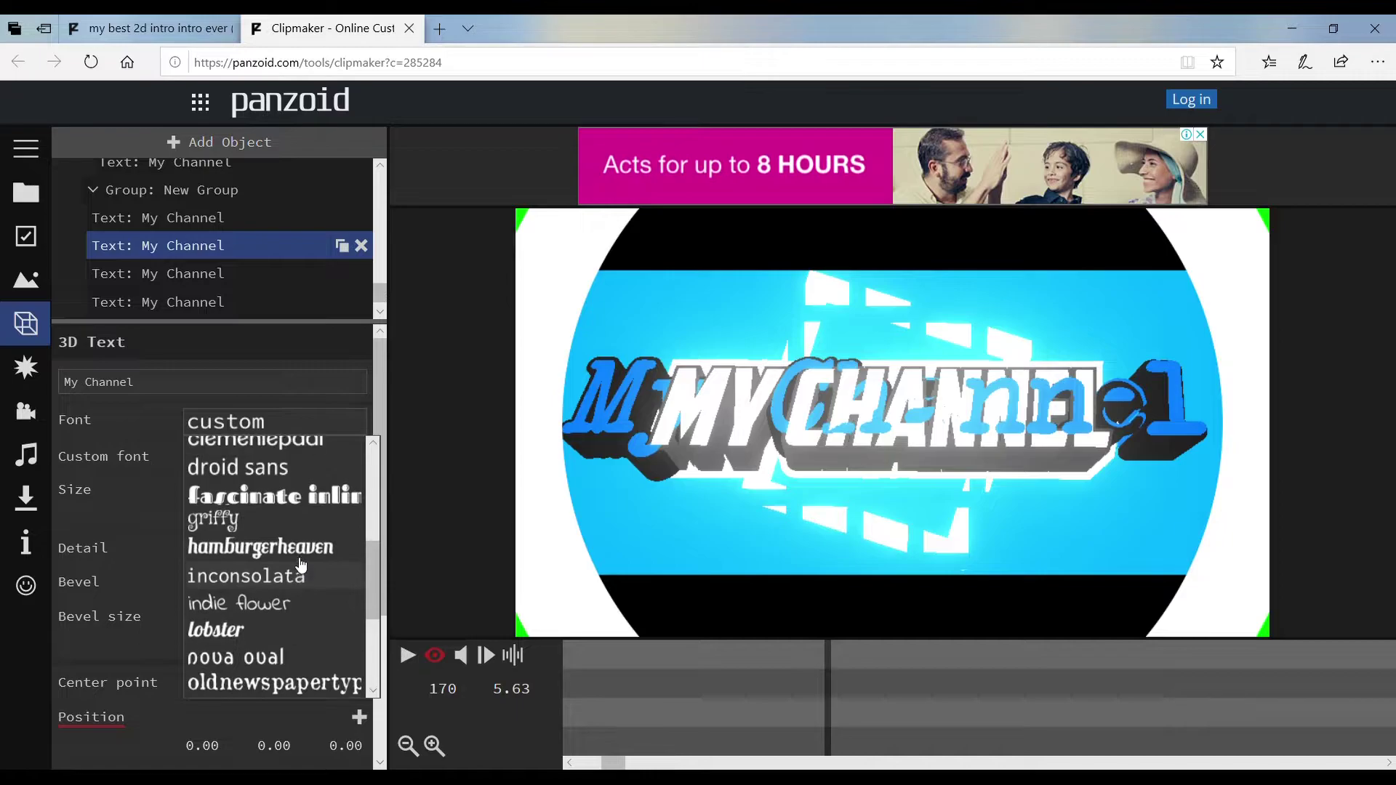
scroll(302, 556, up, 3)
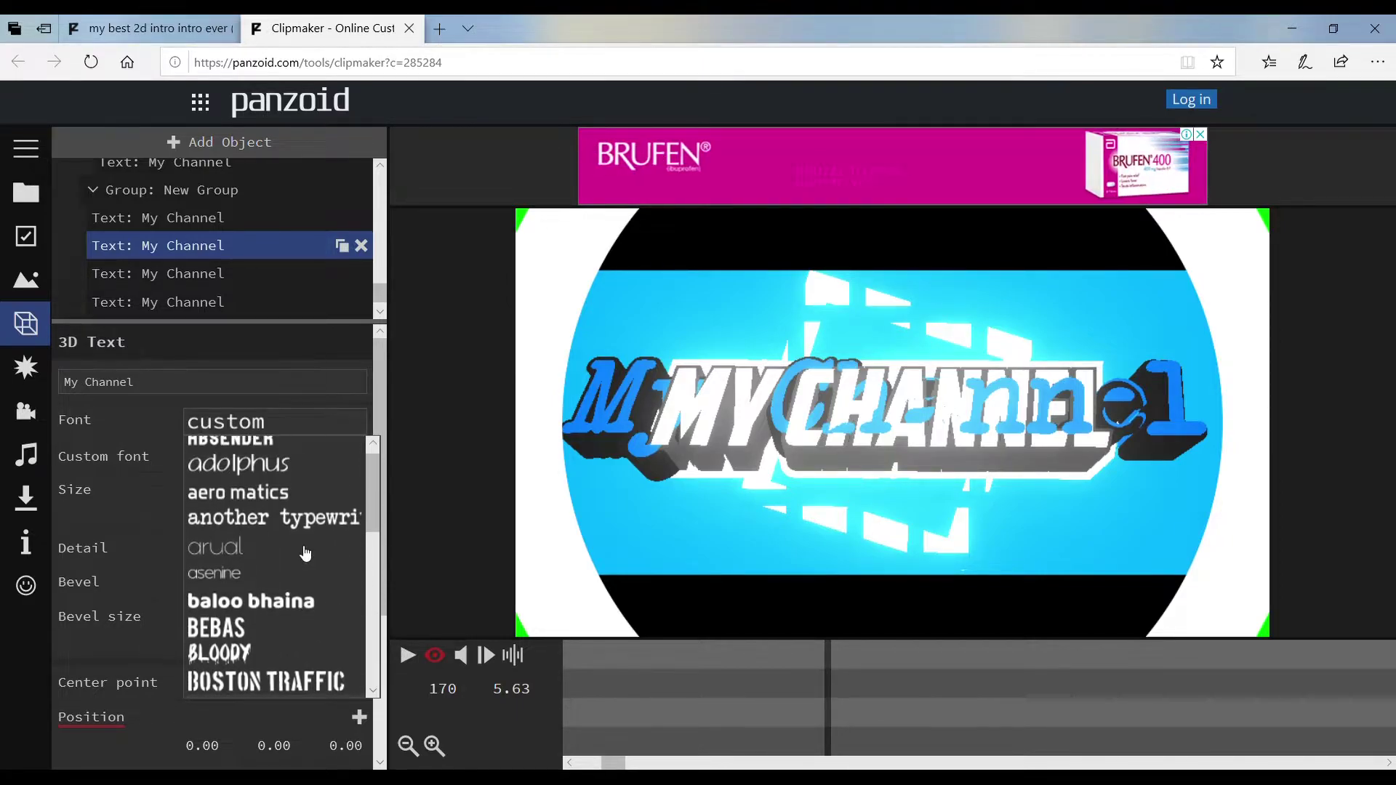
click(310, 525)
Change the font of the first text object in the lower New Group to another typewriter
scroll(212, 248, up, 2)
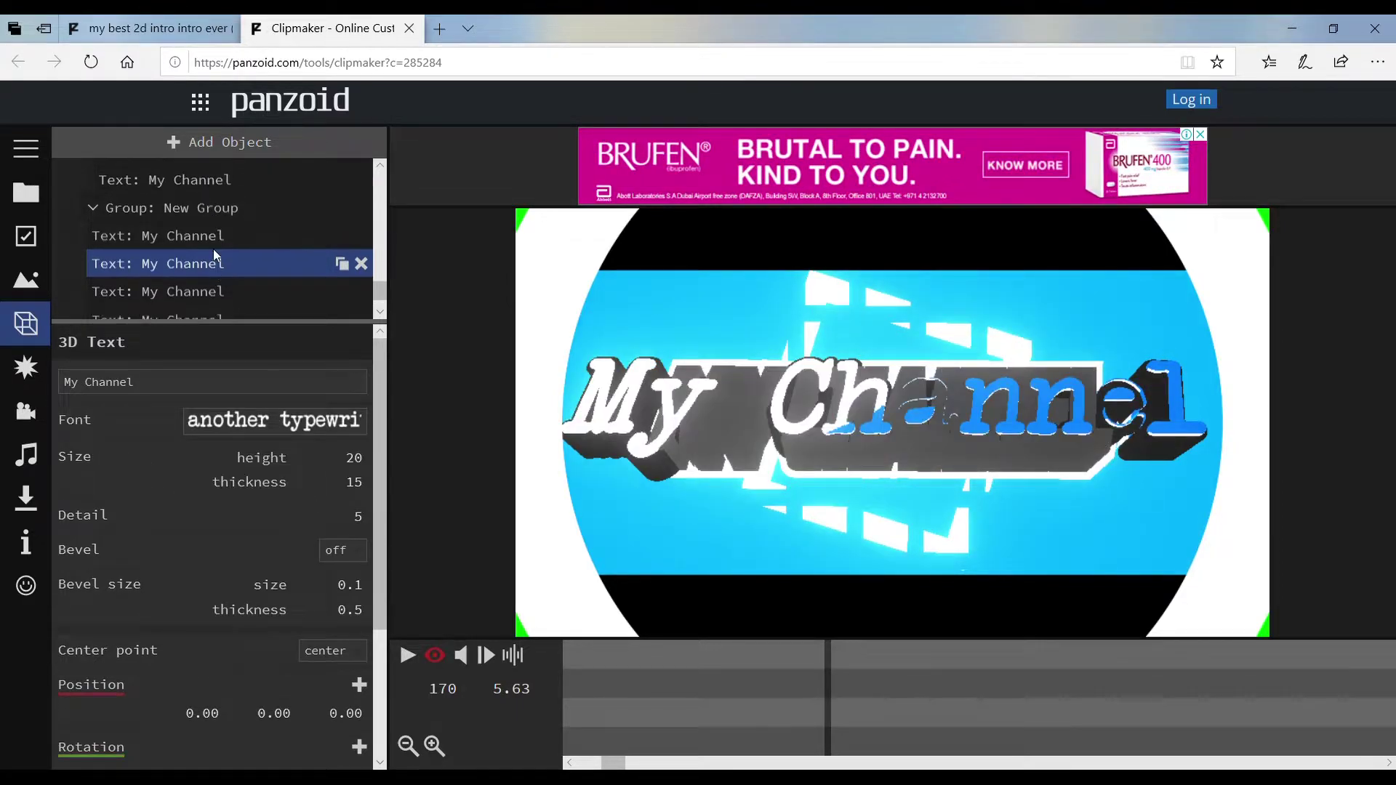
click(198, 264)
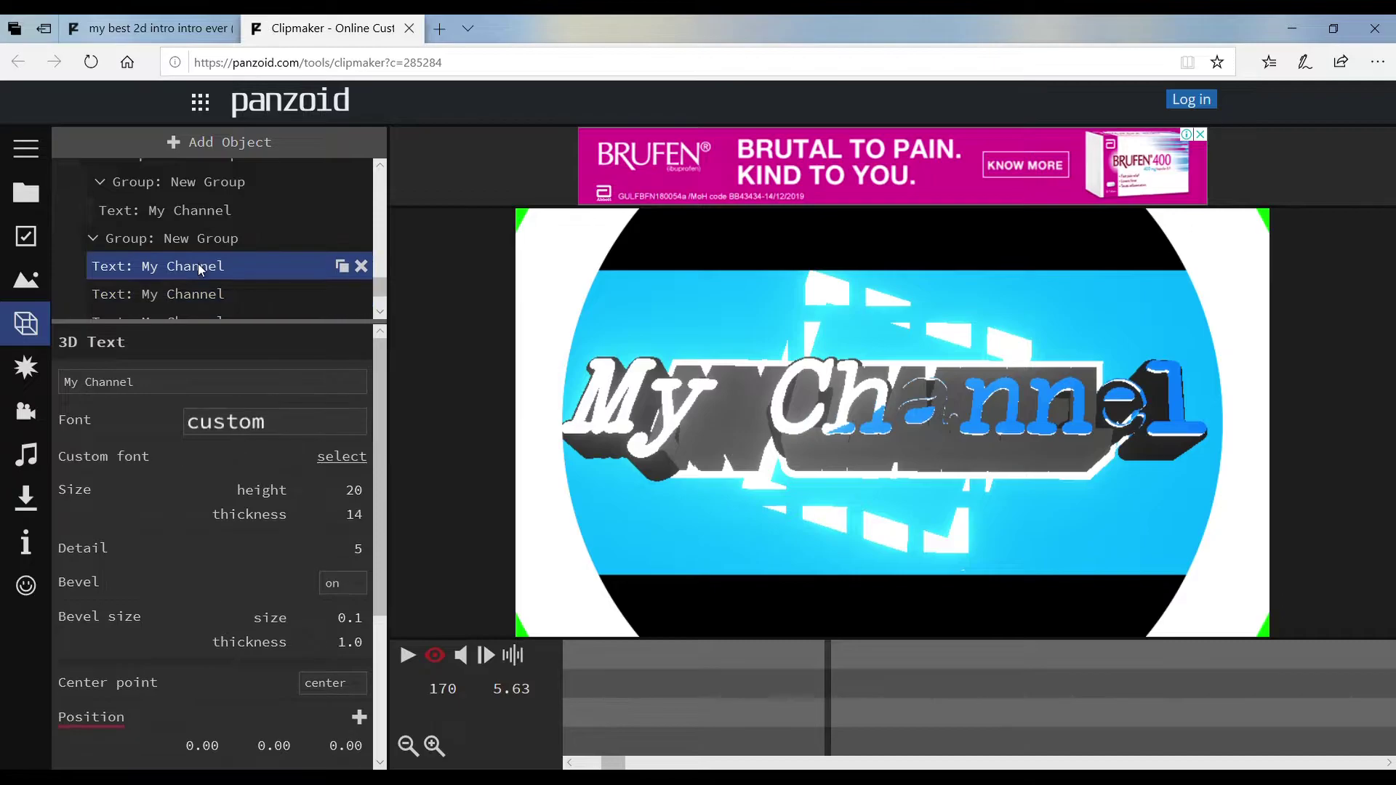
click(286, 423)
scroll(305, 509, up, 4)
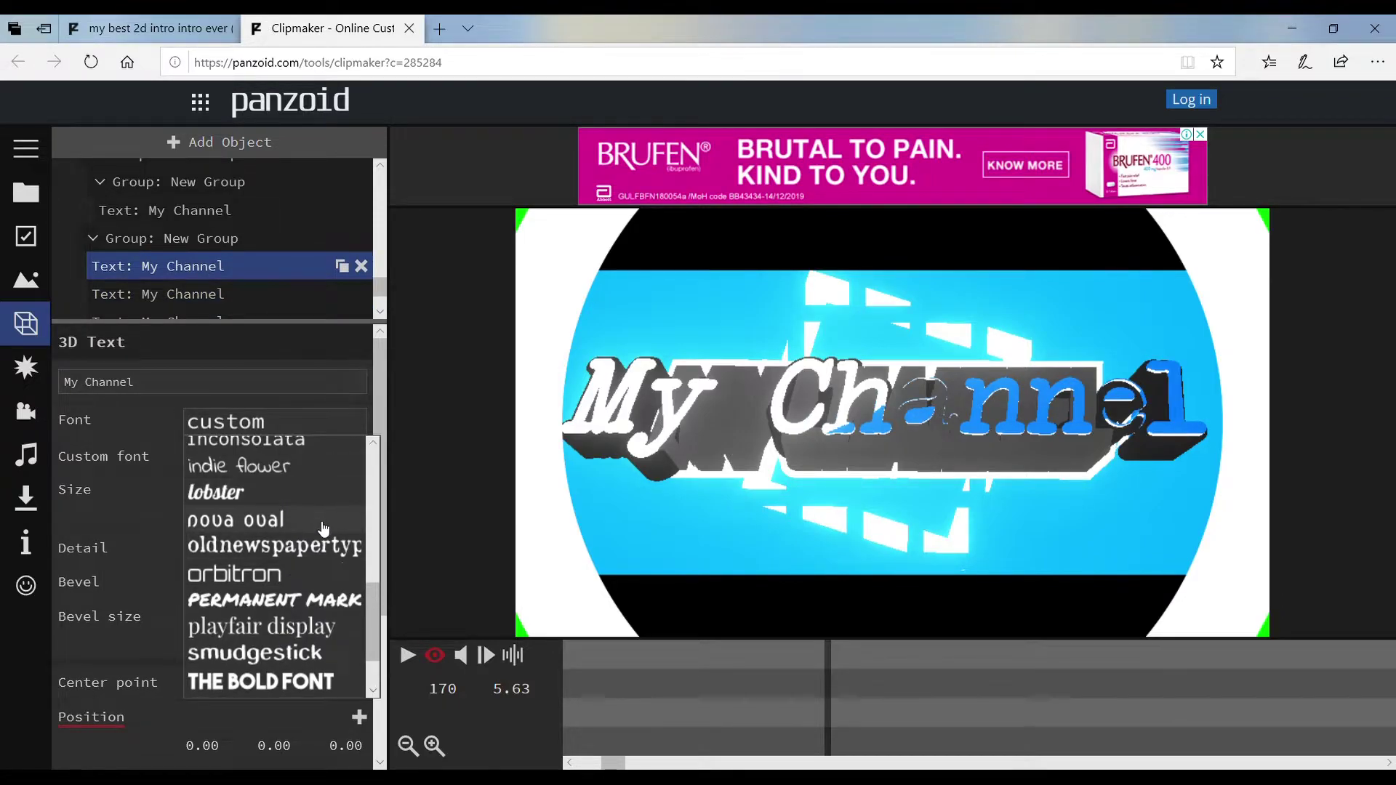
scroll(320, 528, up, 6)
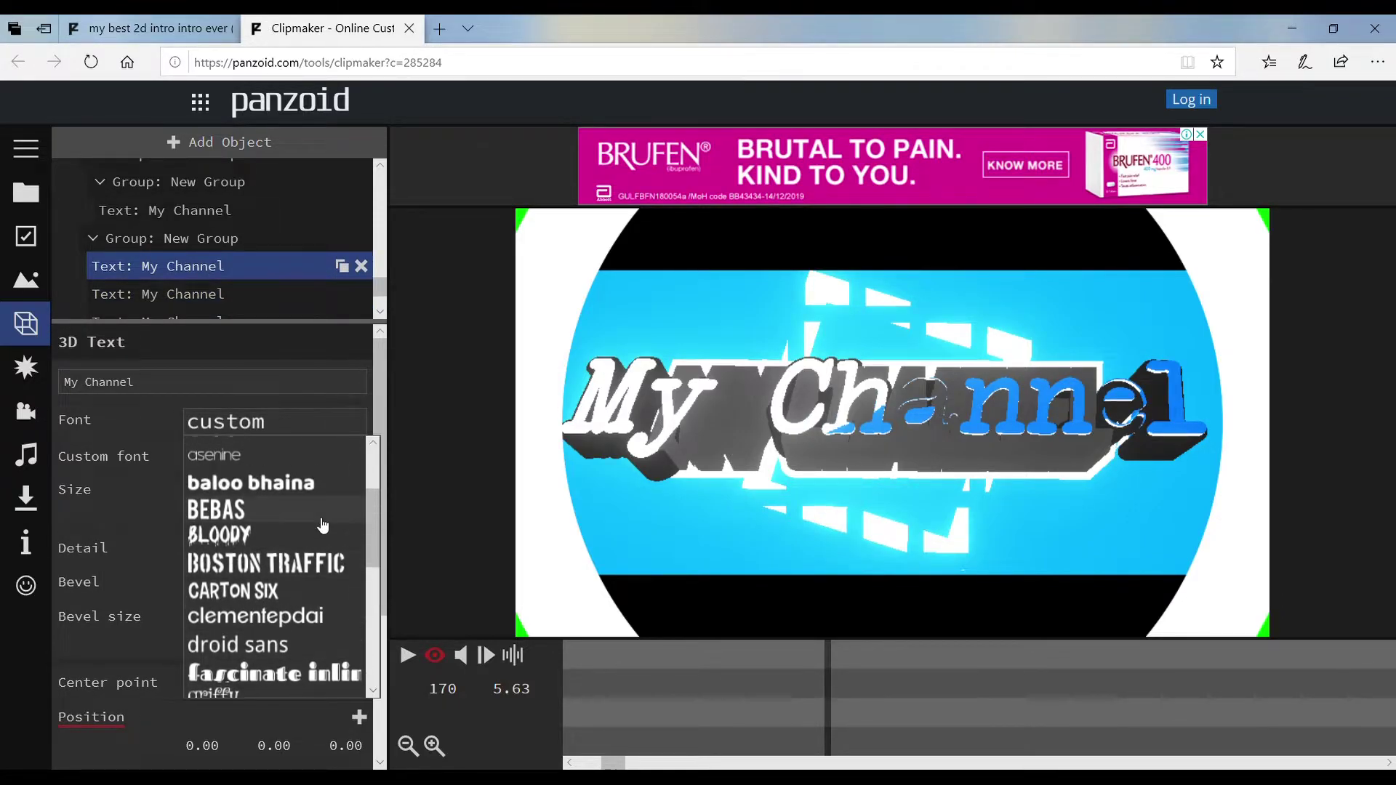
click(274, 478)
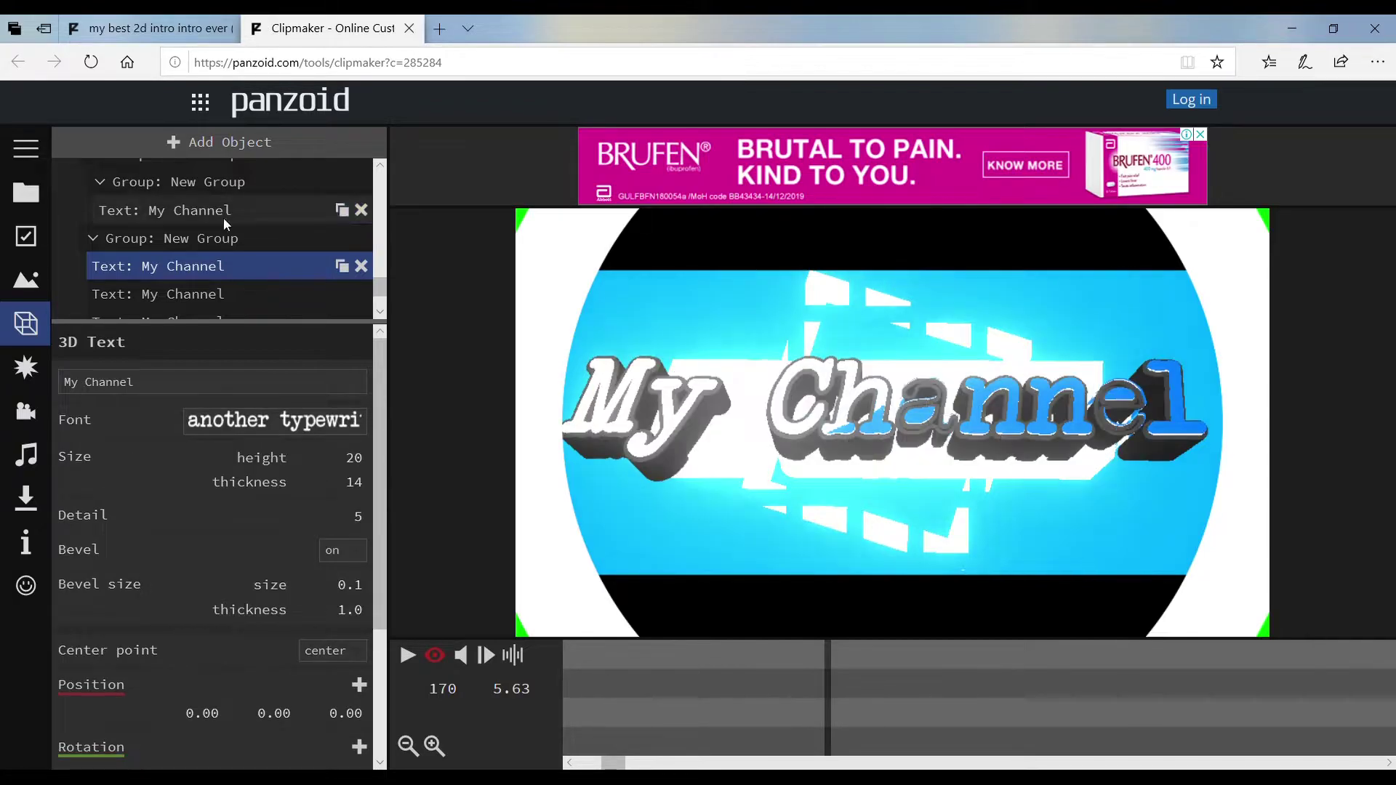
Set the font of the single text object in the nested New Group above to another typewriter
scroll(228, 260, up, 2)
scroll(225, 289, down, 2)
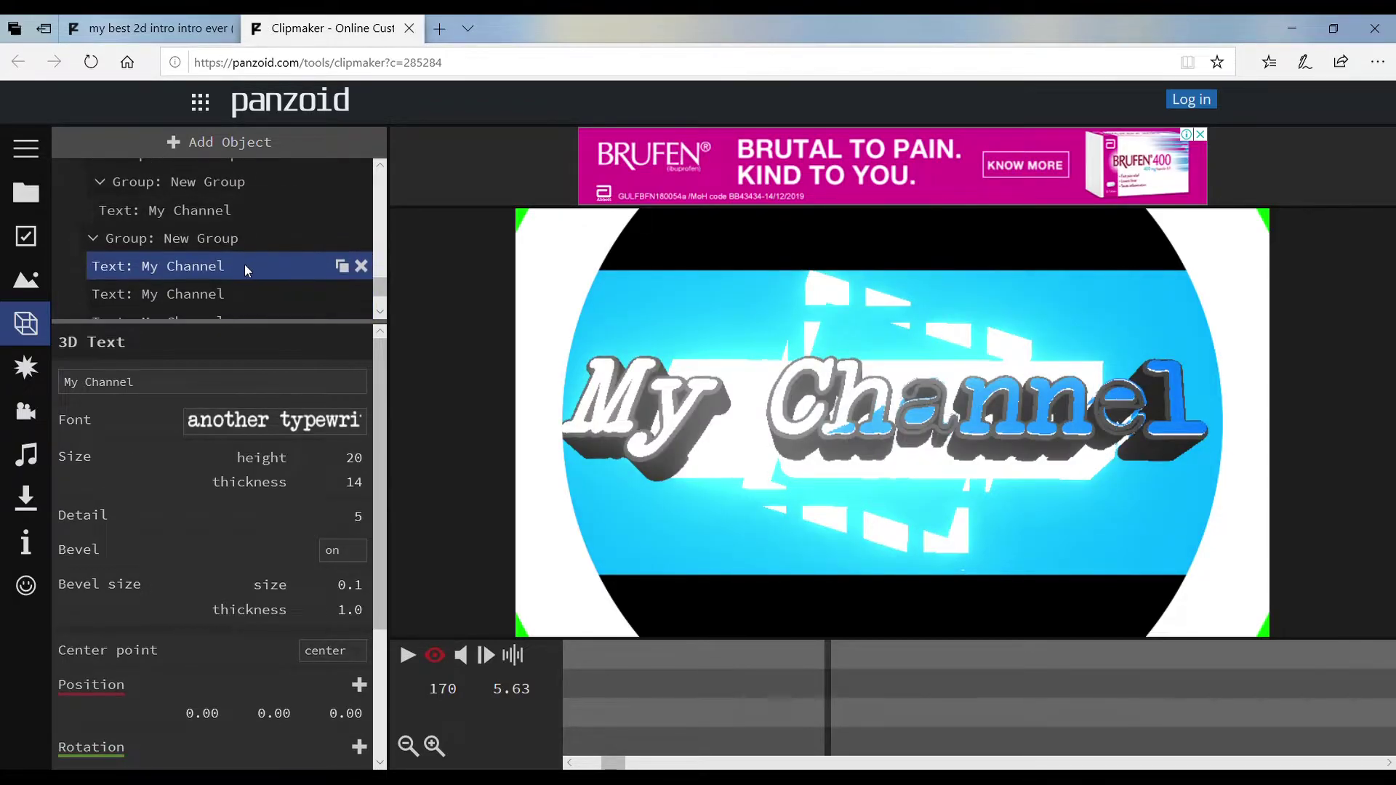
click(202, 266)
click(203, 268)
click(208, 212)
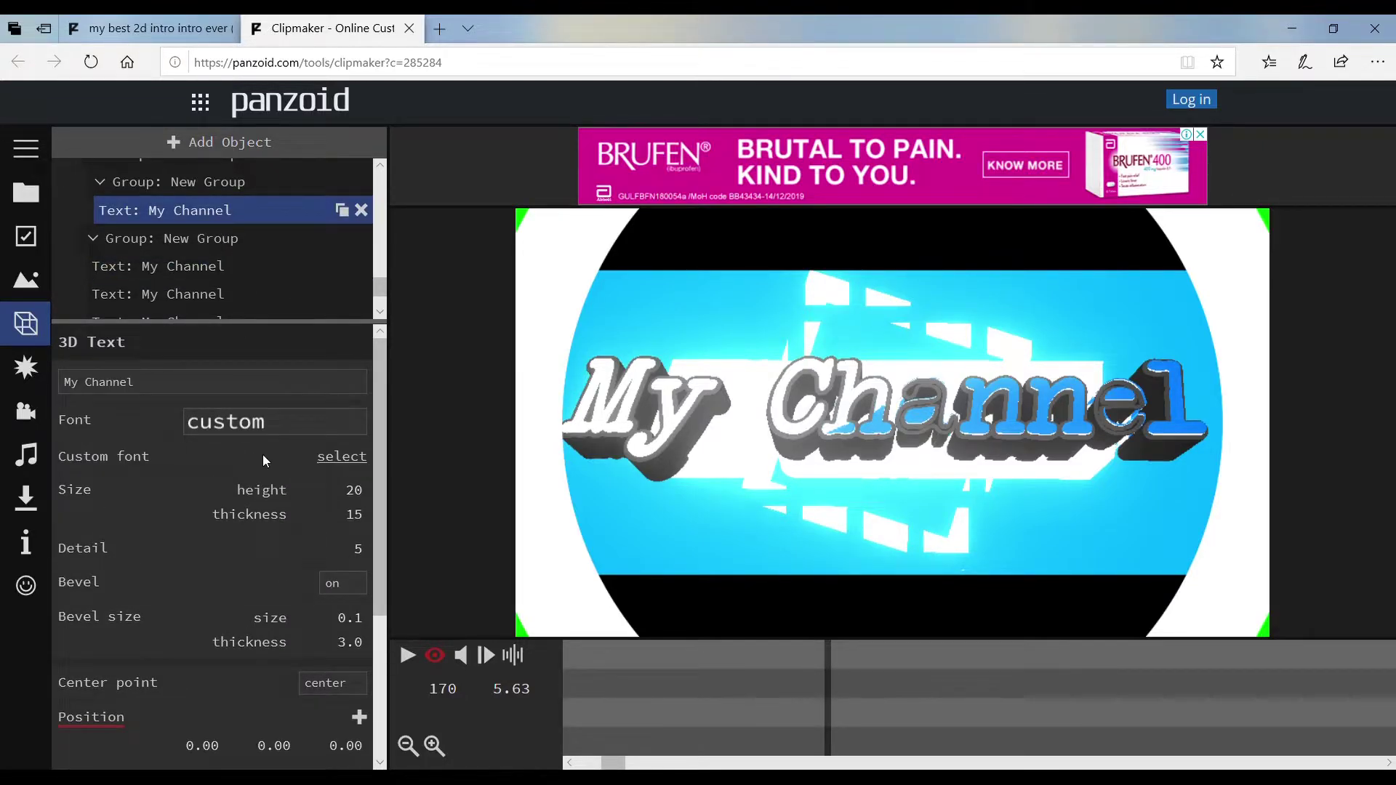
click(277, 422)
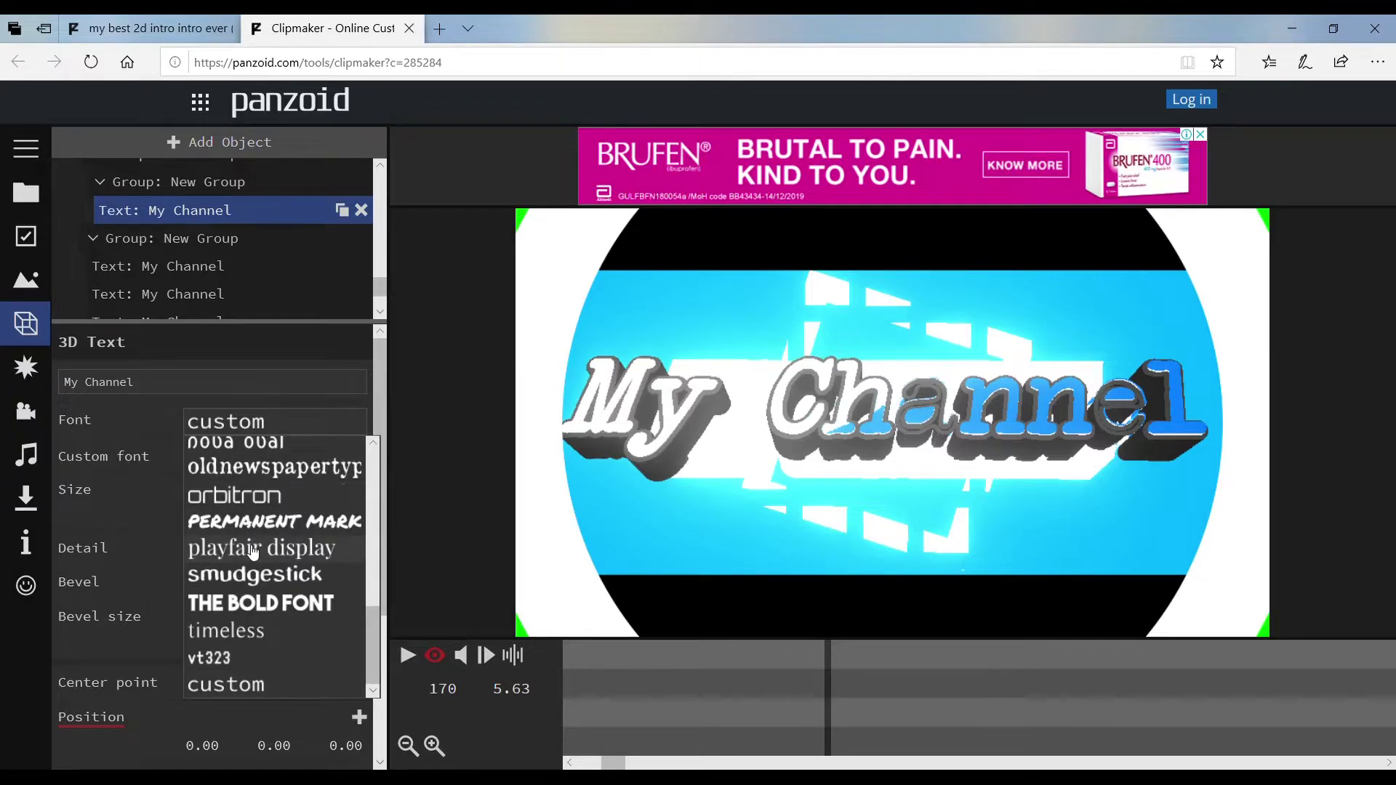
scroll(250, 549, up, 2)
scroll(253, 550, up, 8)
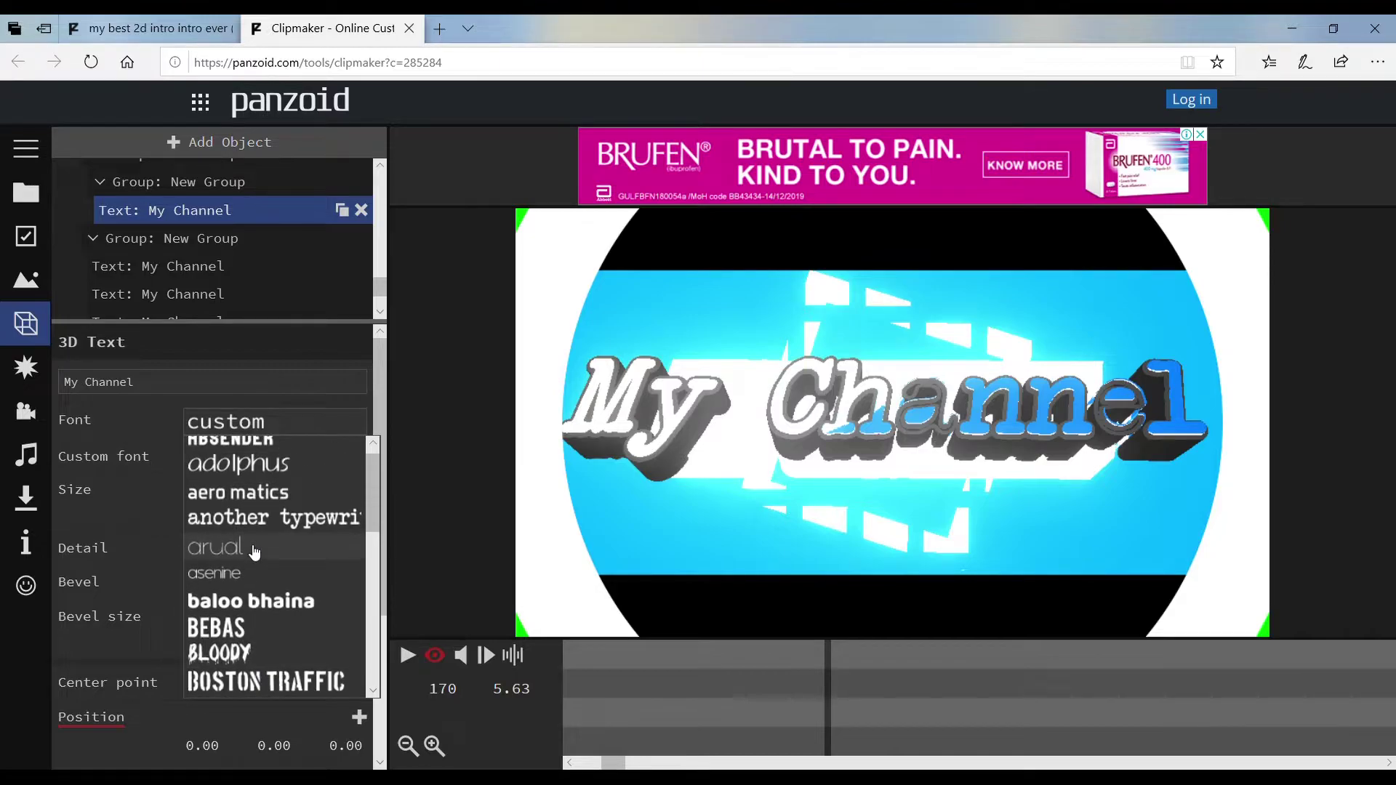
click(280, 511)
Check the font and remaining 3D text properties of each My Channel text object in the lower New Group
scroll(288, 262, up, 4)
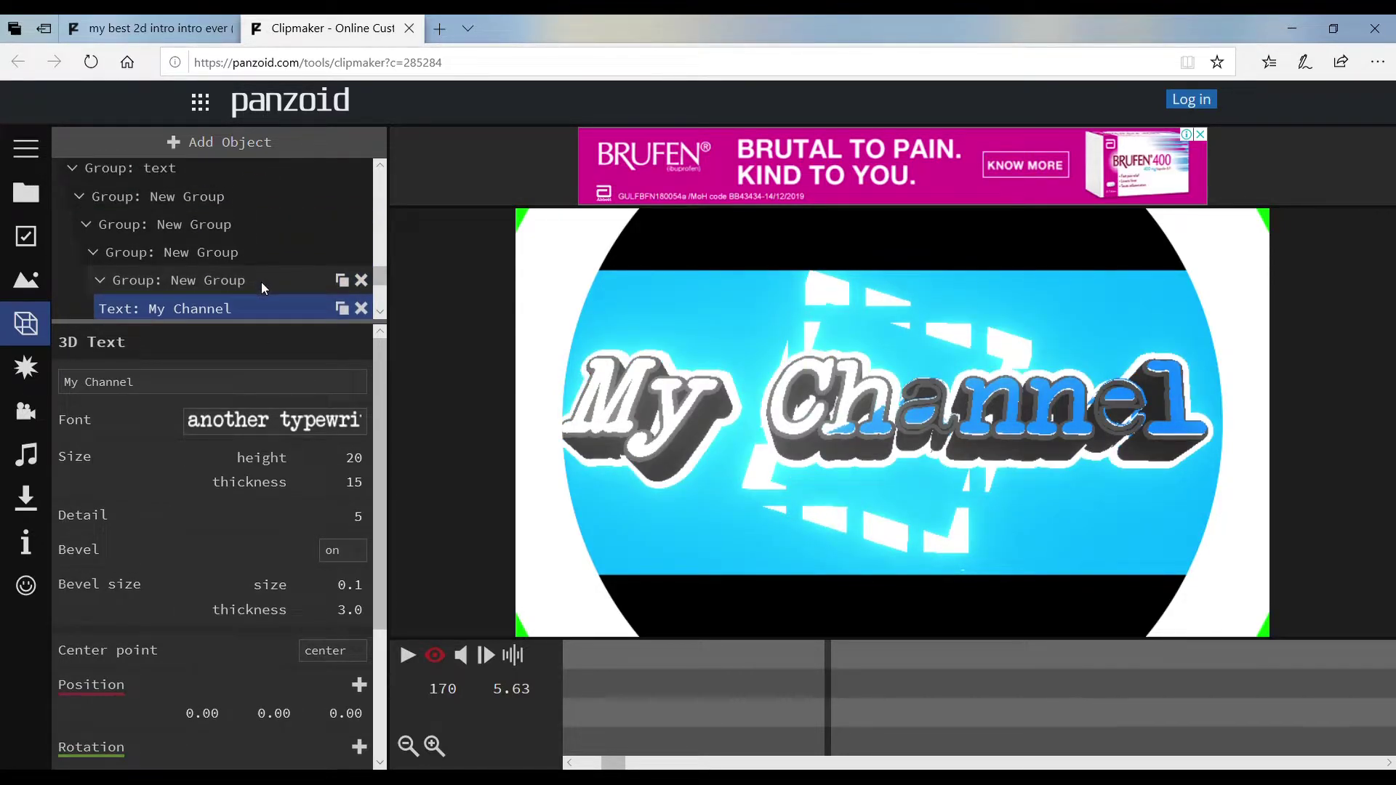
scroll(262, 282, down, 3)
click(216, 267)
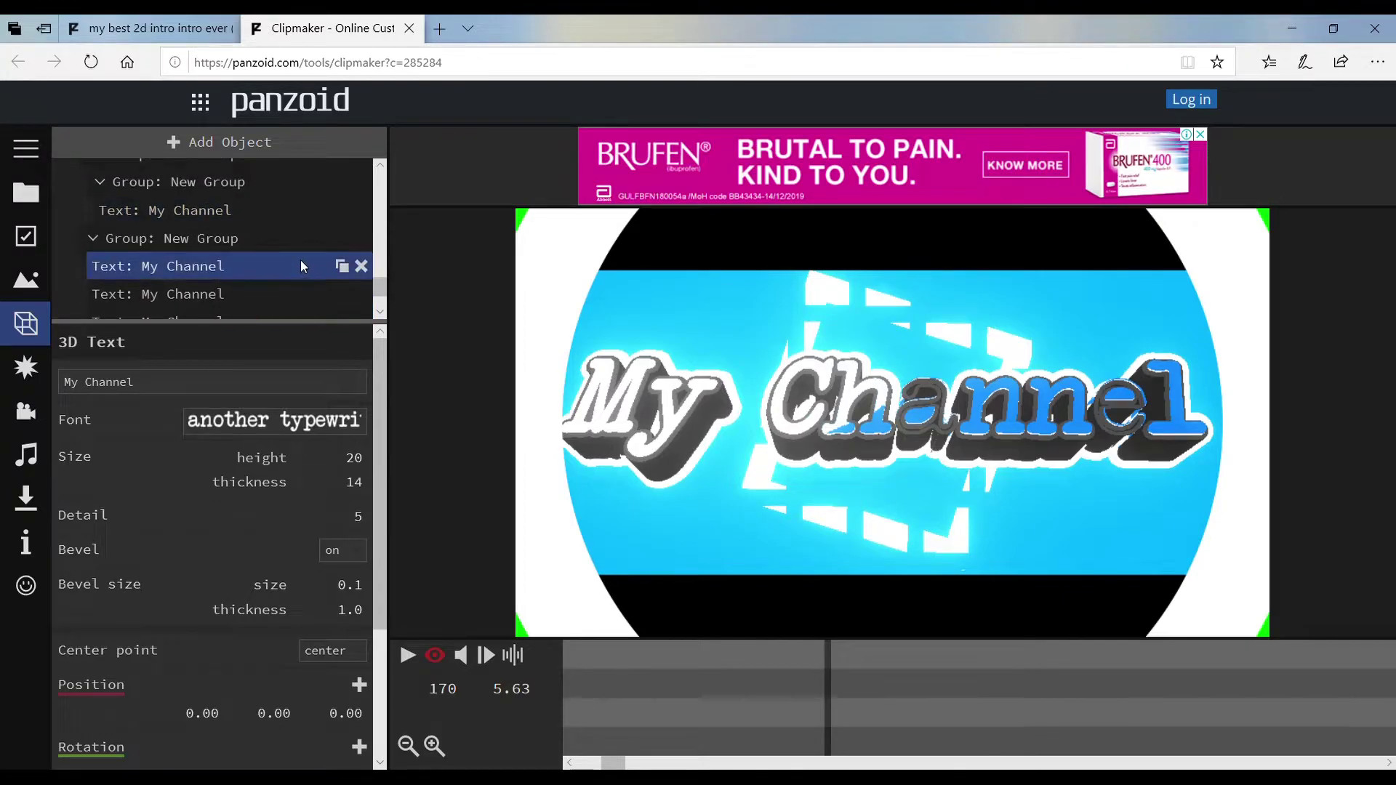
scroll(291, 258, down, 2)
click(299, 259)
scroll(299, 259, down, 1)
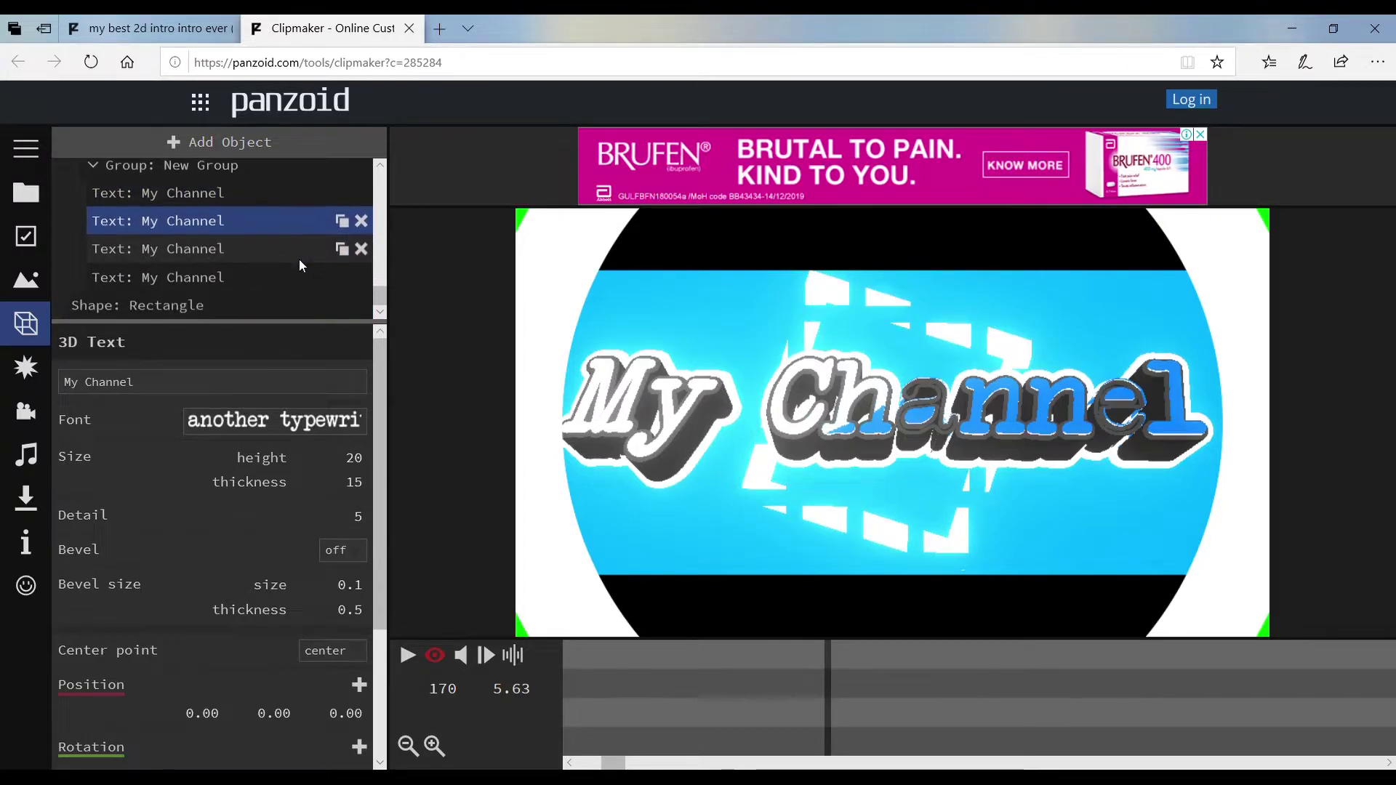
click(223, 250)
click(196, 285)
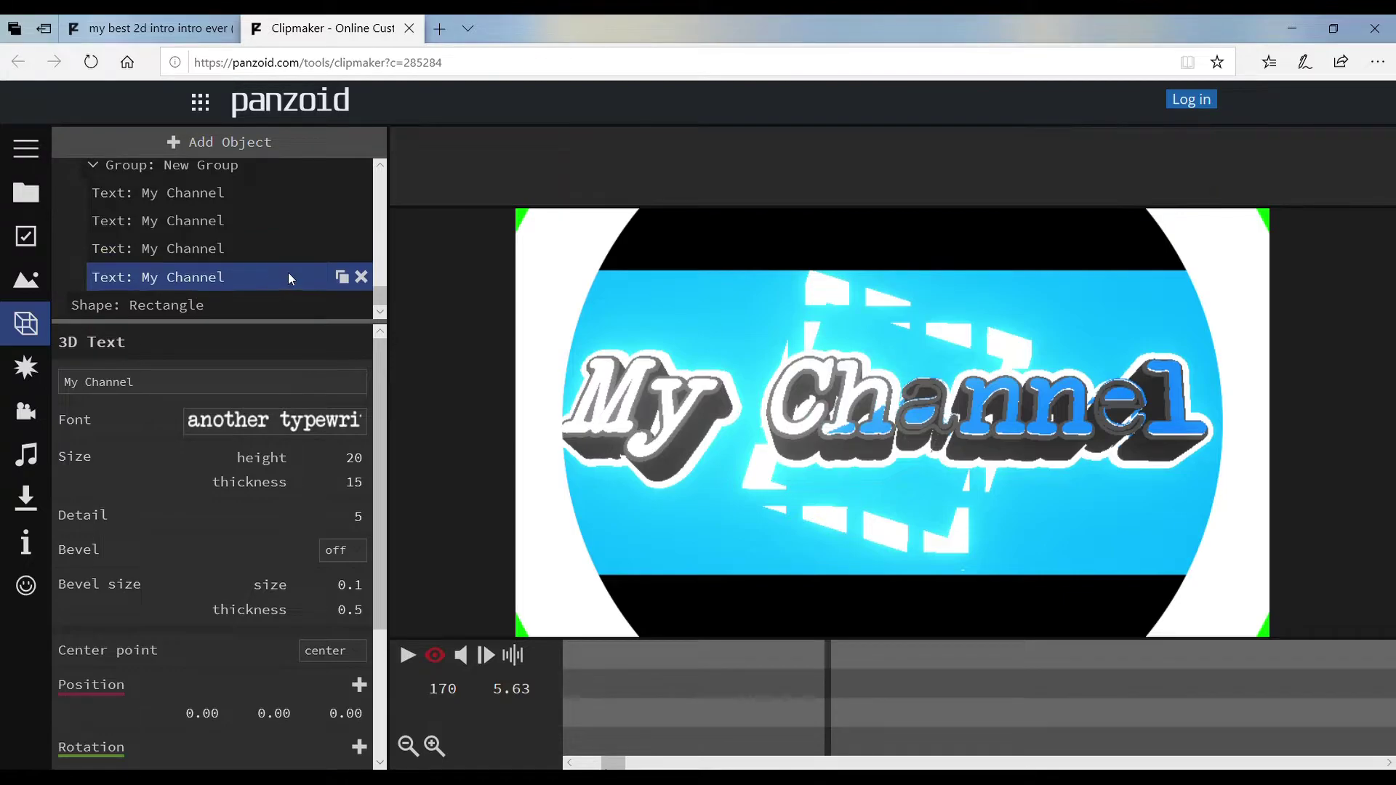
scroll(269, 291, down, 1)
scroll(272, 282, up, 1)
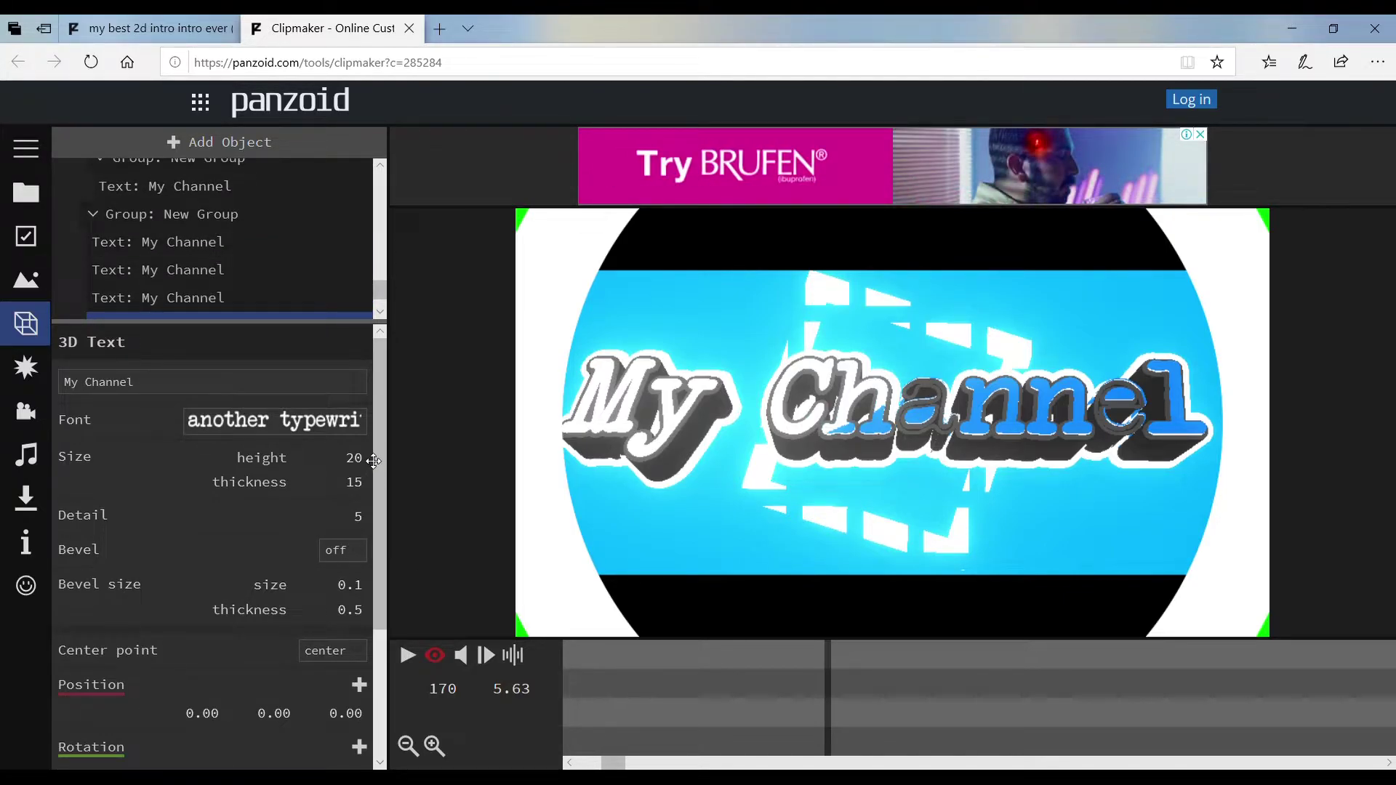
drag(377, 397, 376, 452)
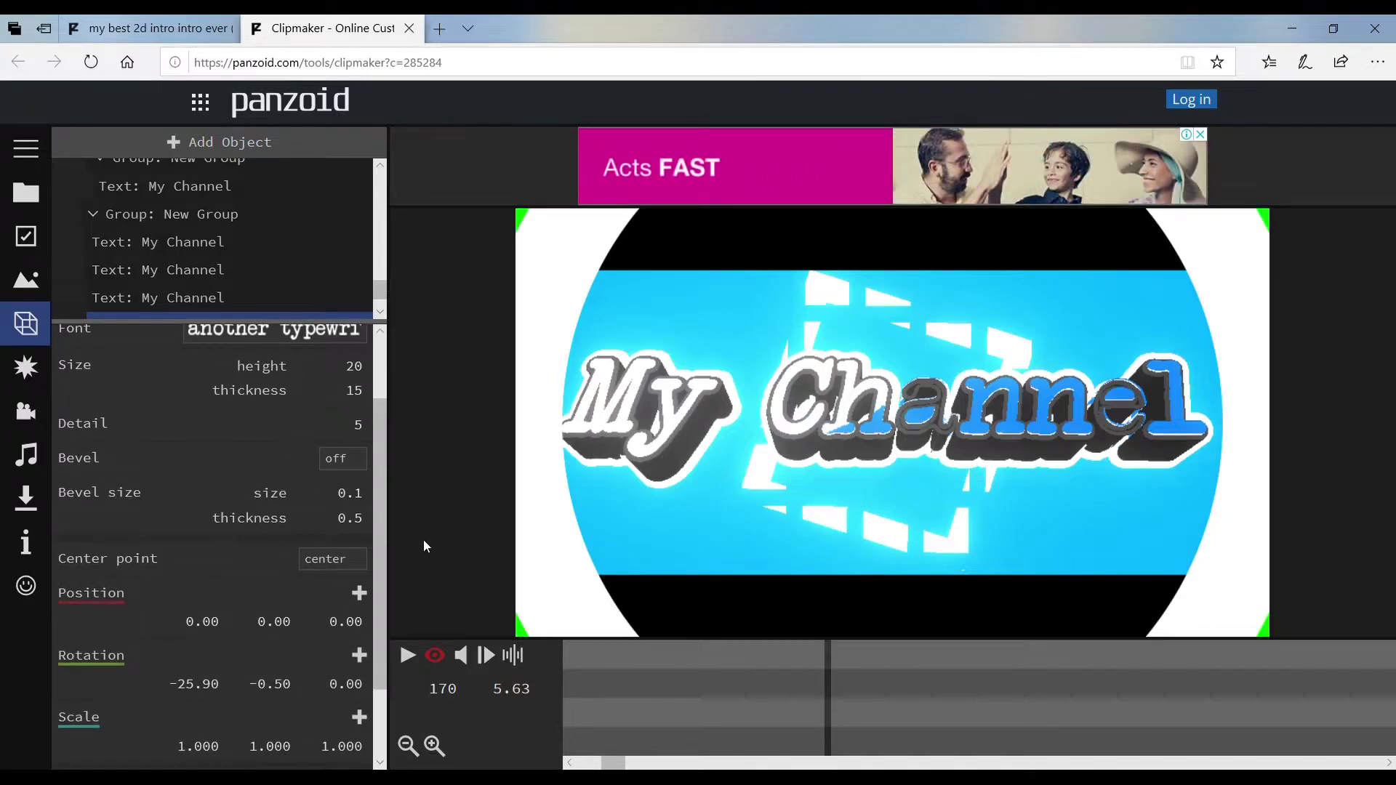
scroll(373, 454, down, 1)
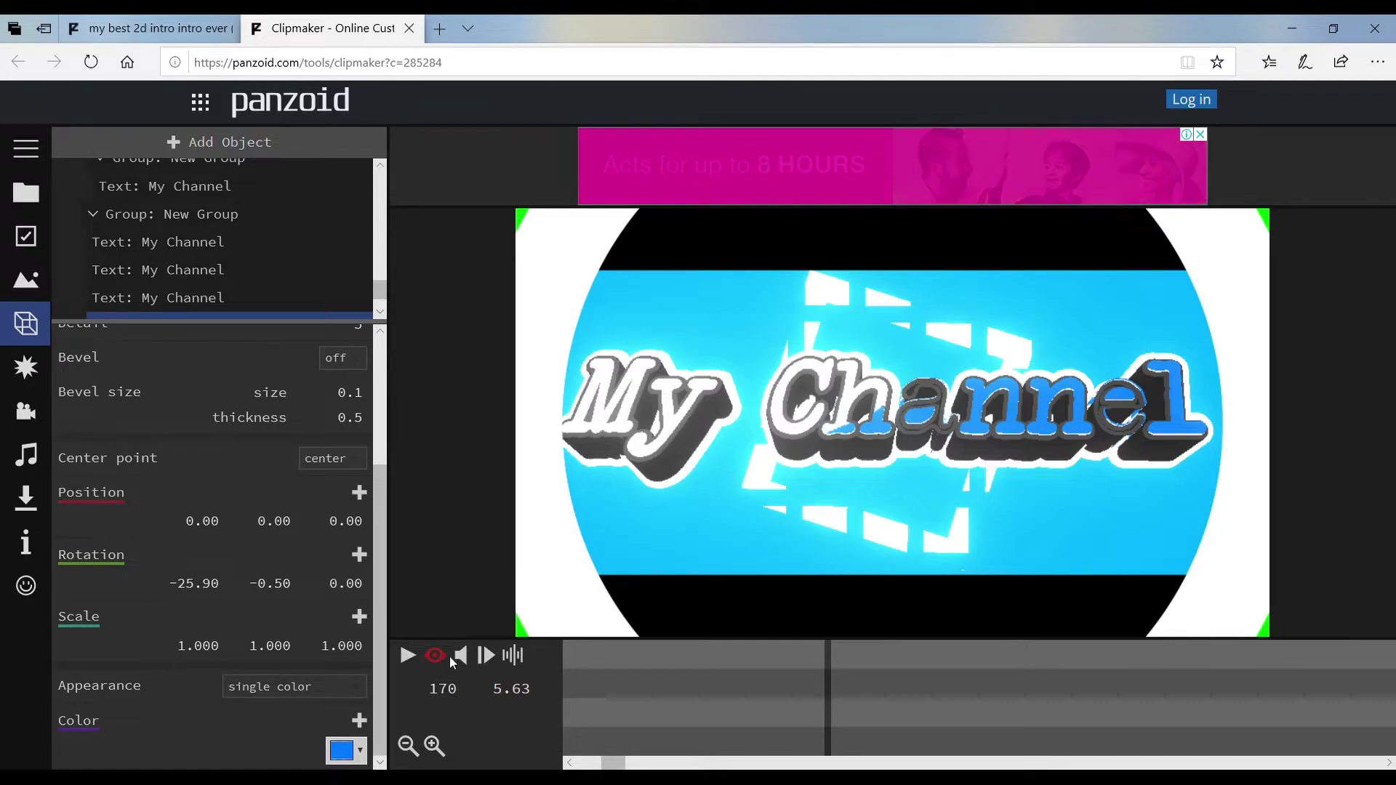
Play the intro from the current frame to preview the restyled text, and pause it
click(409, 656)
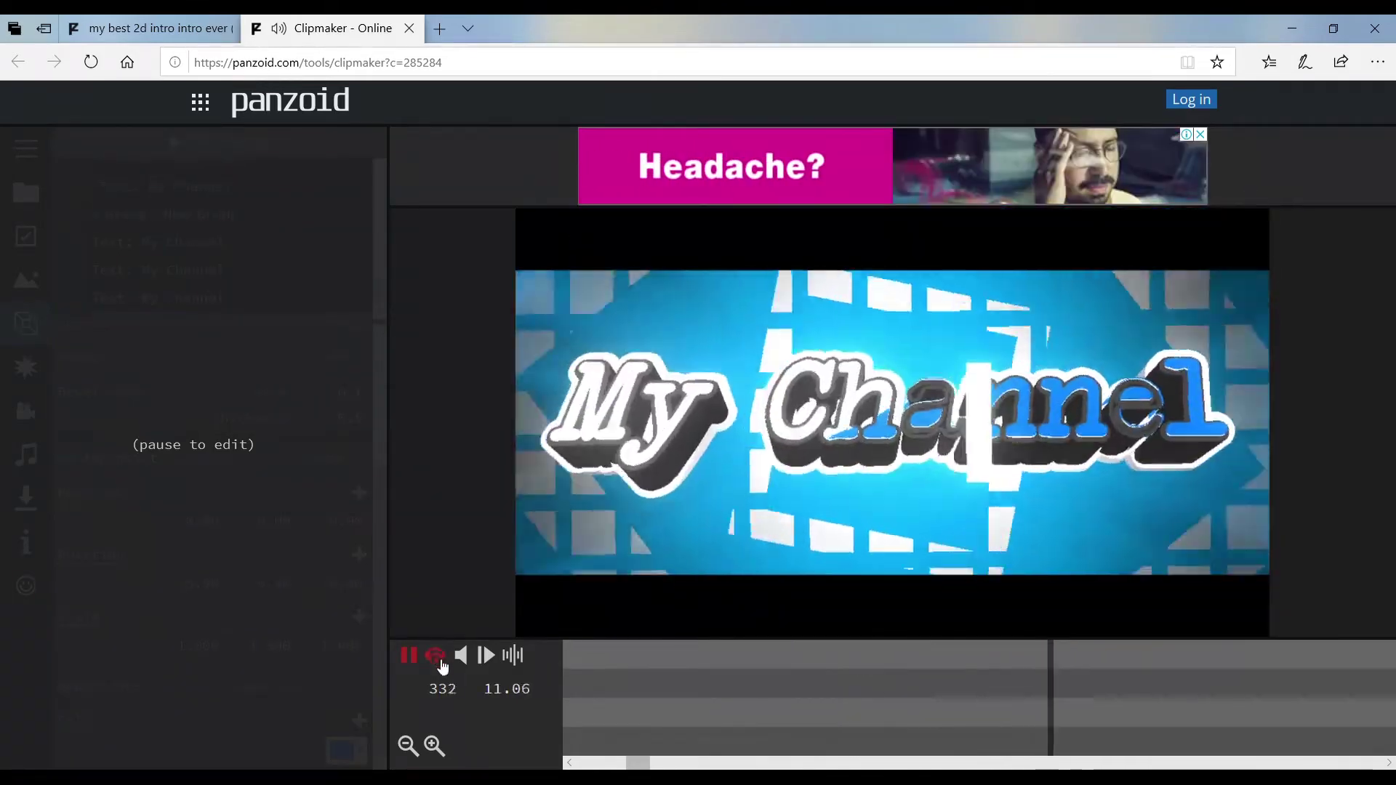
click(409, 656)
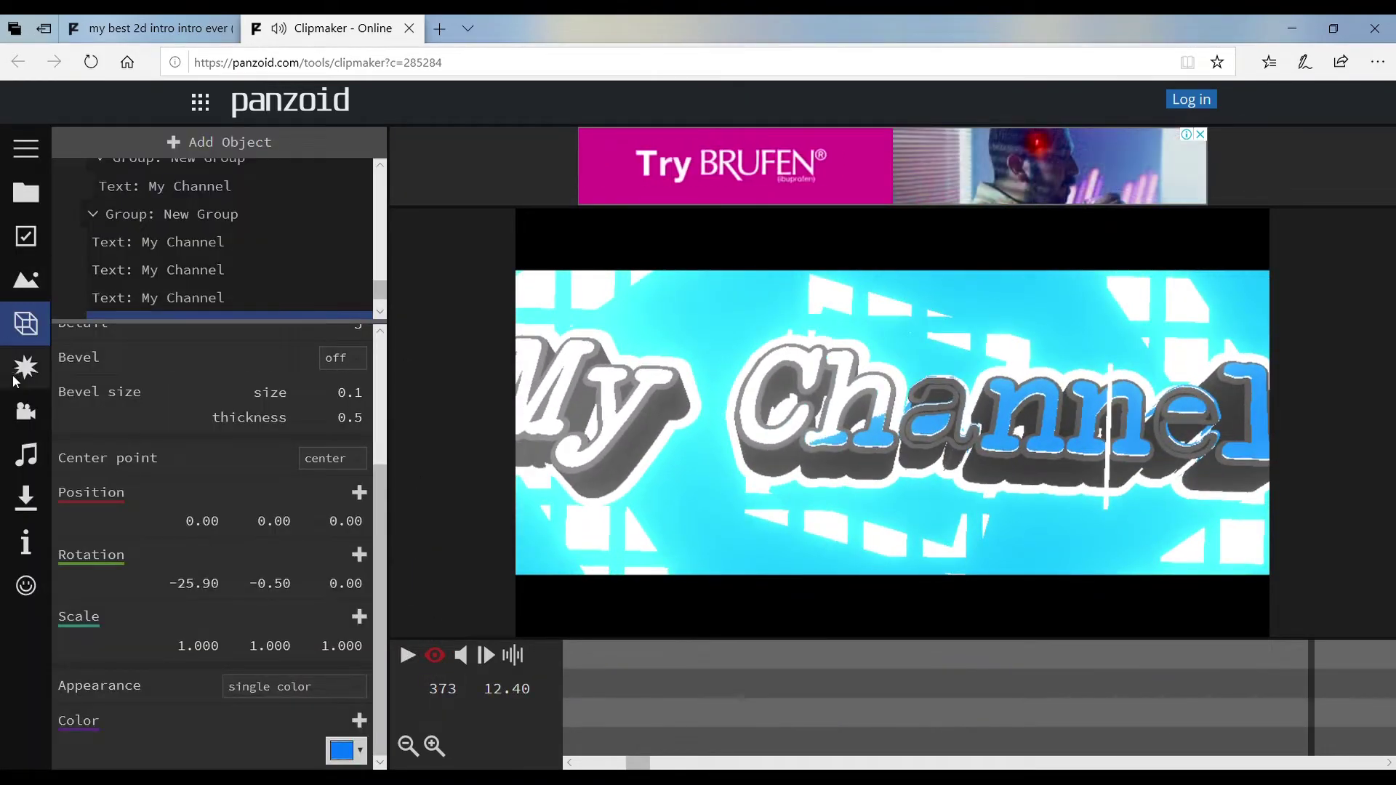
drag(381, 525, 381, 562)
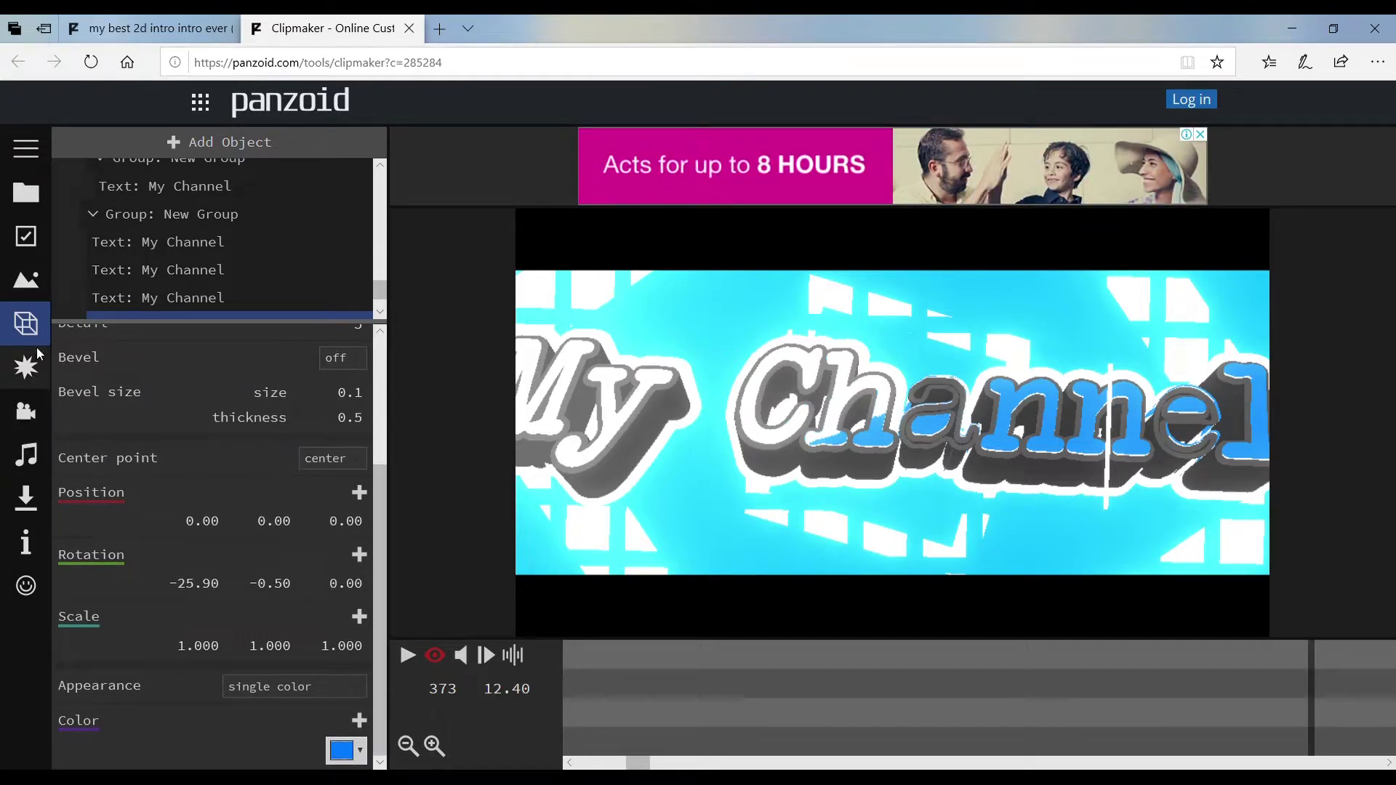
click(26, 454)
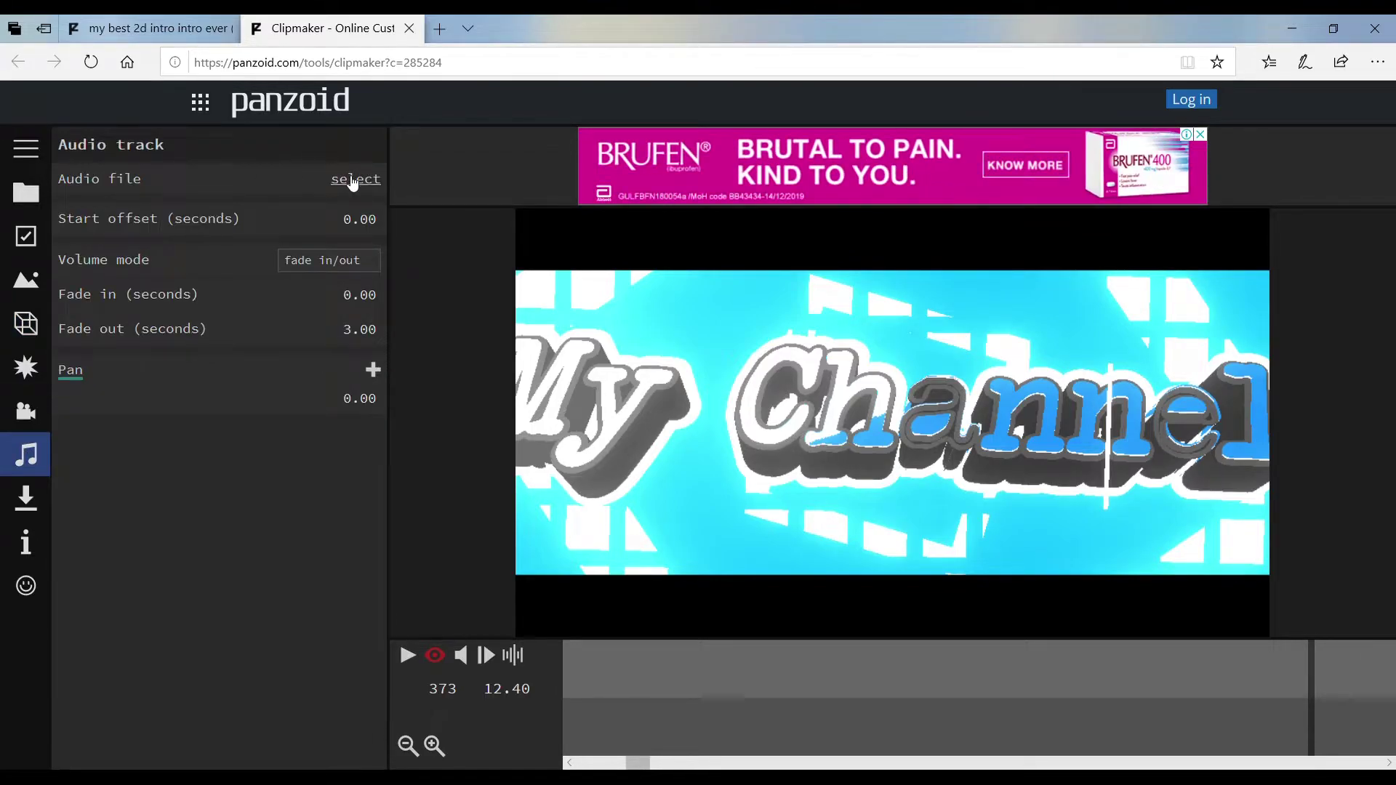
click(349, 179)
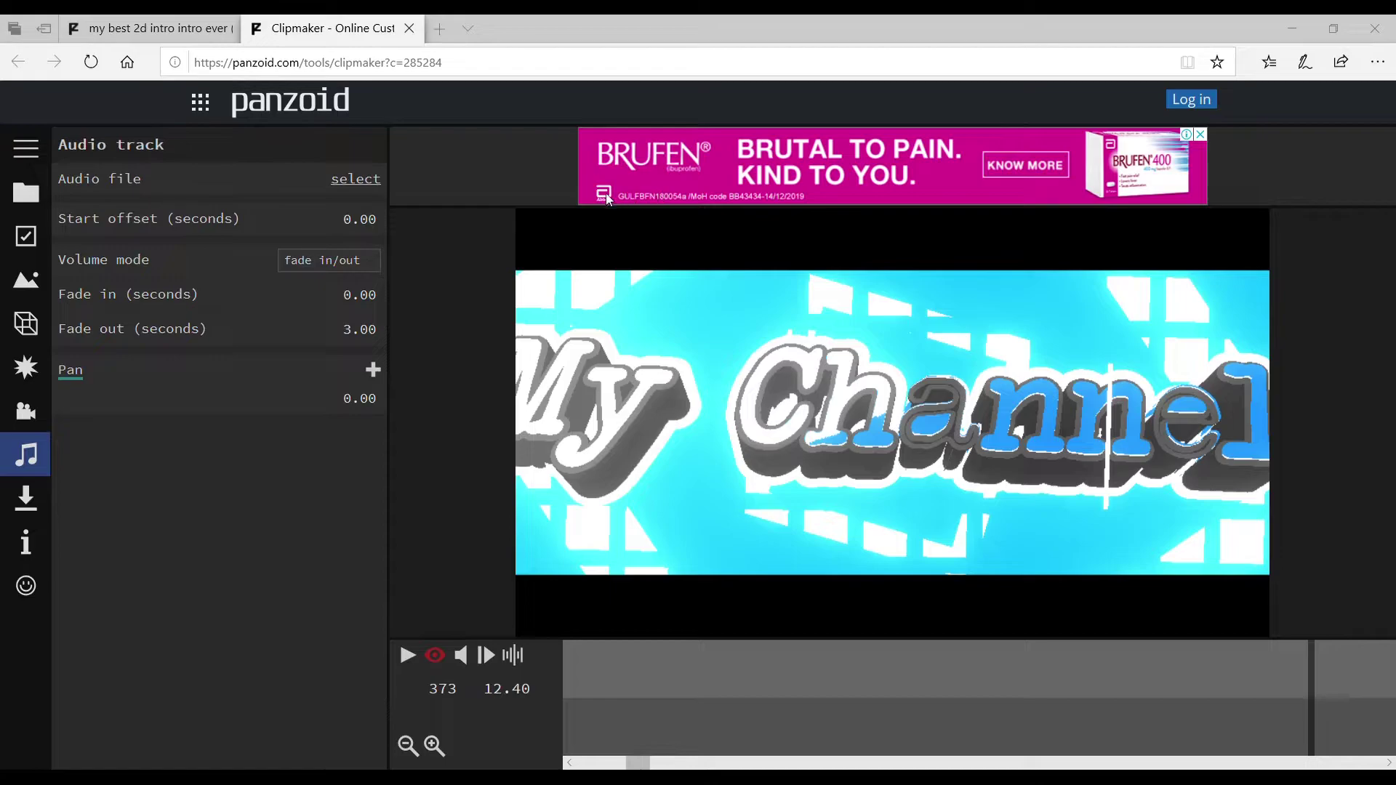
click(676, 29)
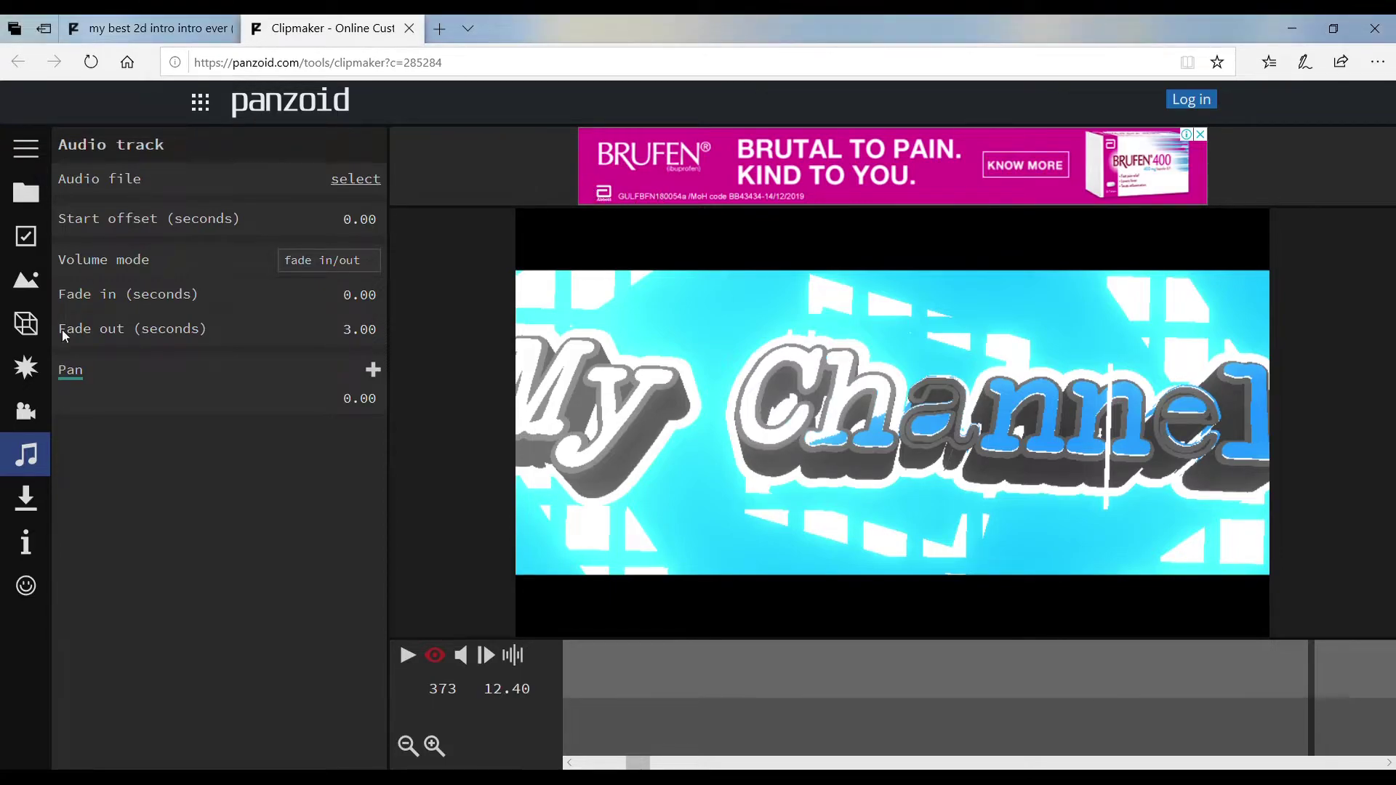
Render the intro as a .mkv (vp8/opus) video in balanced mode and start downloading the finished file
click(26, 502)
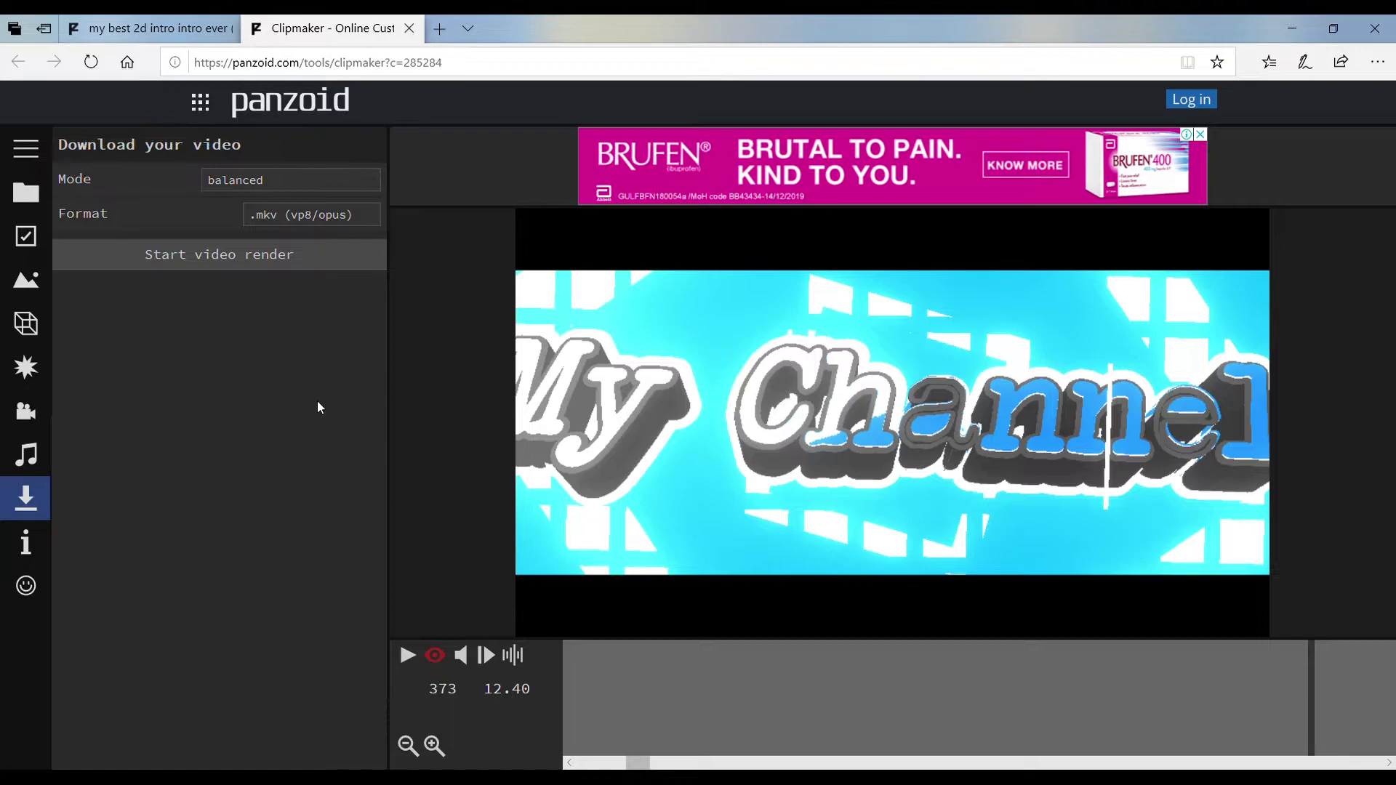
click(312, 215)
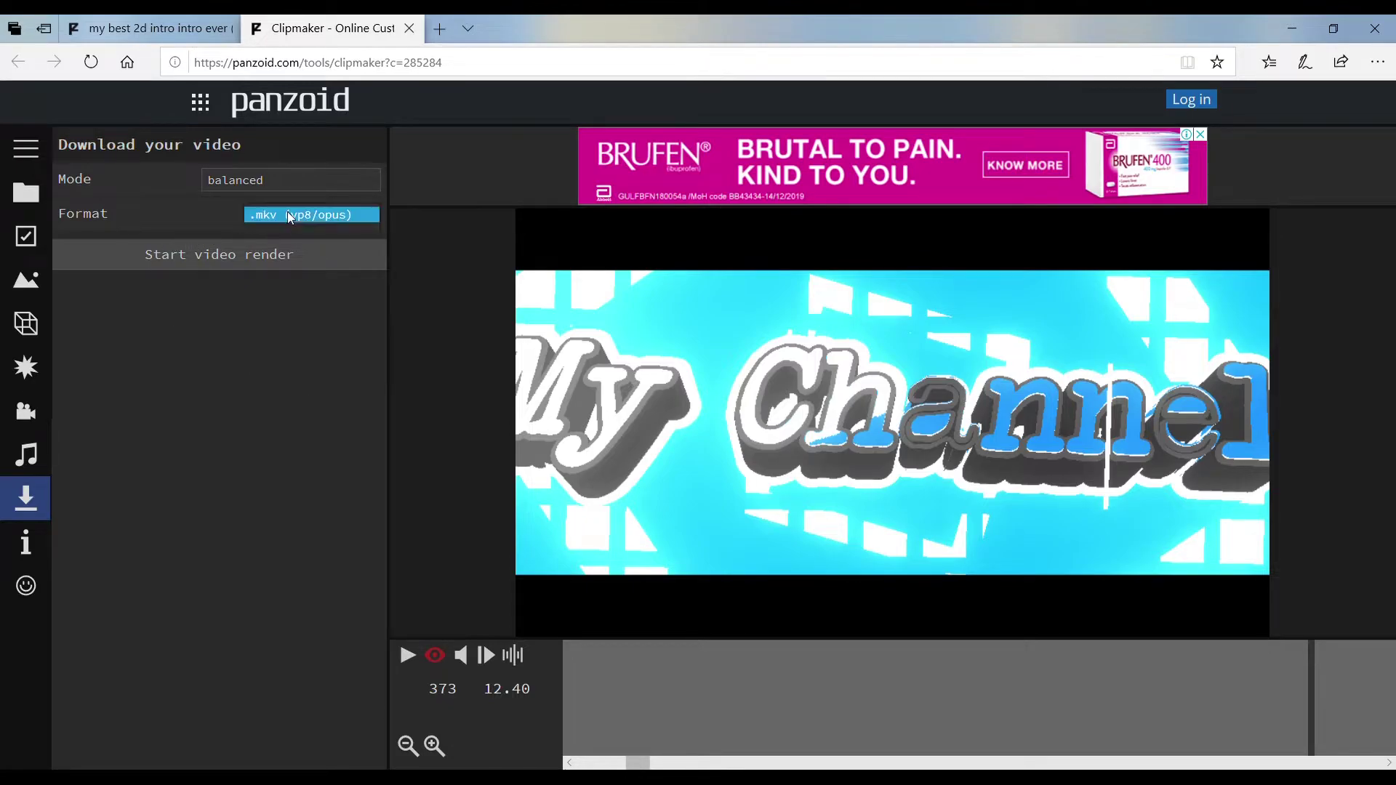
click(311, 215)
click(227, 263)
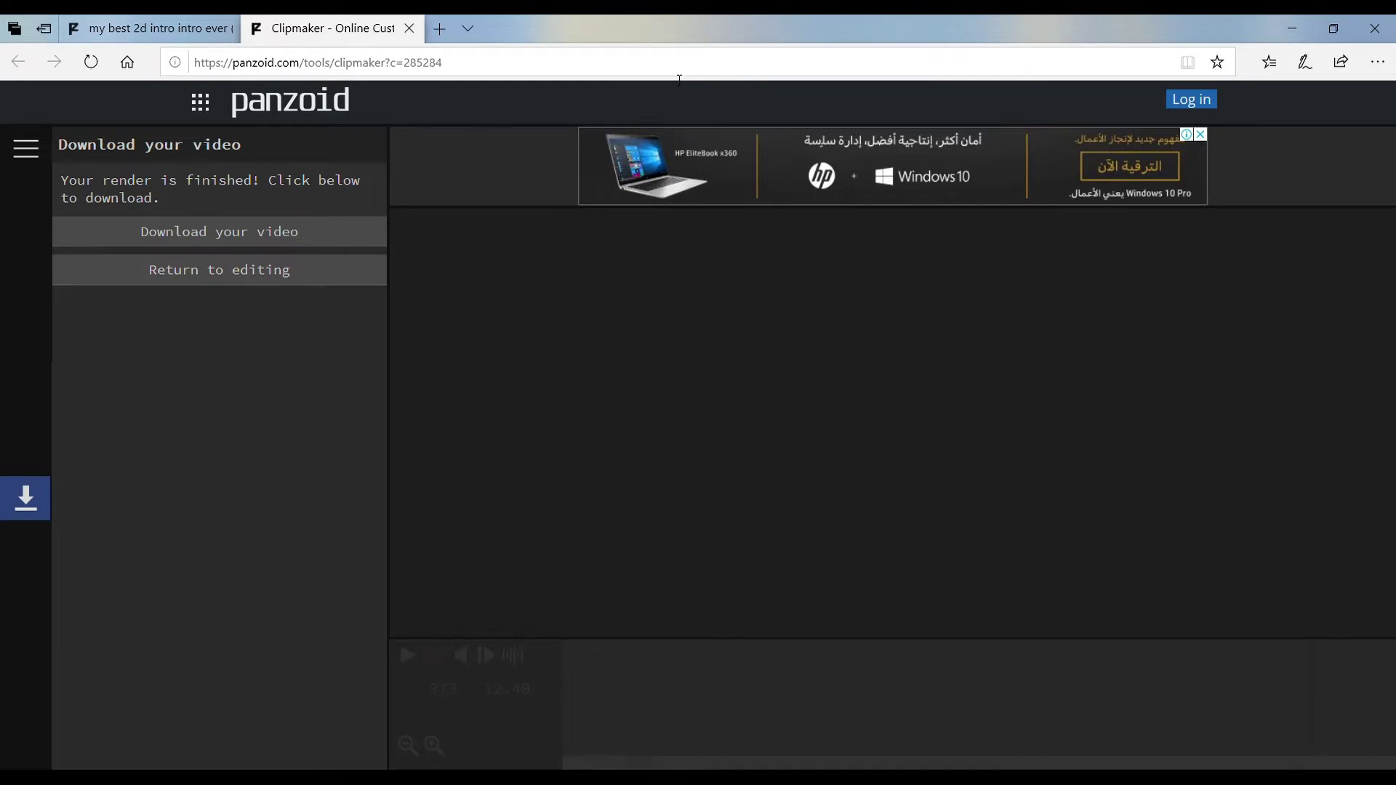
click(175, 232)
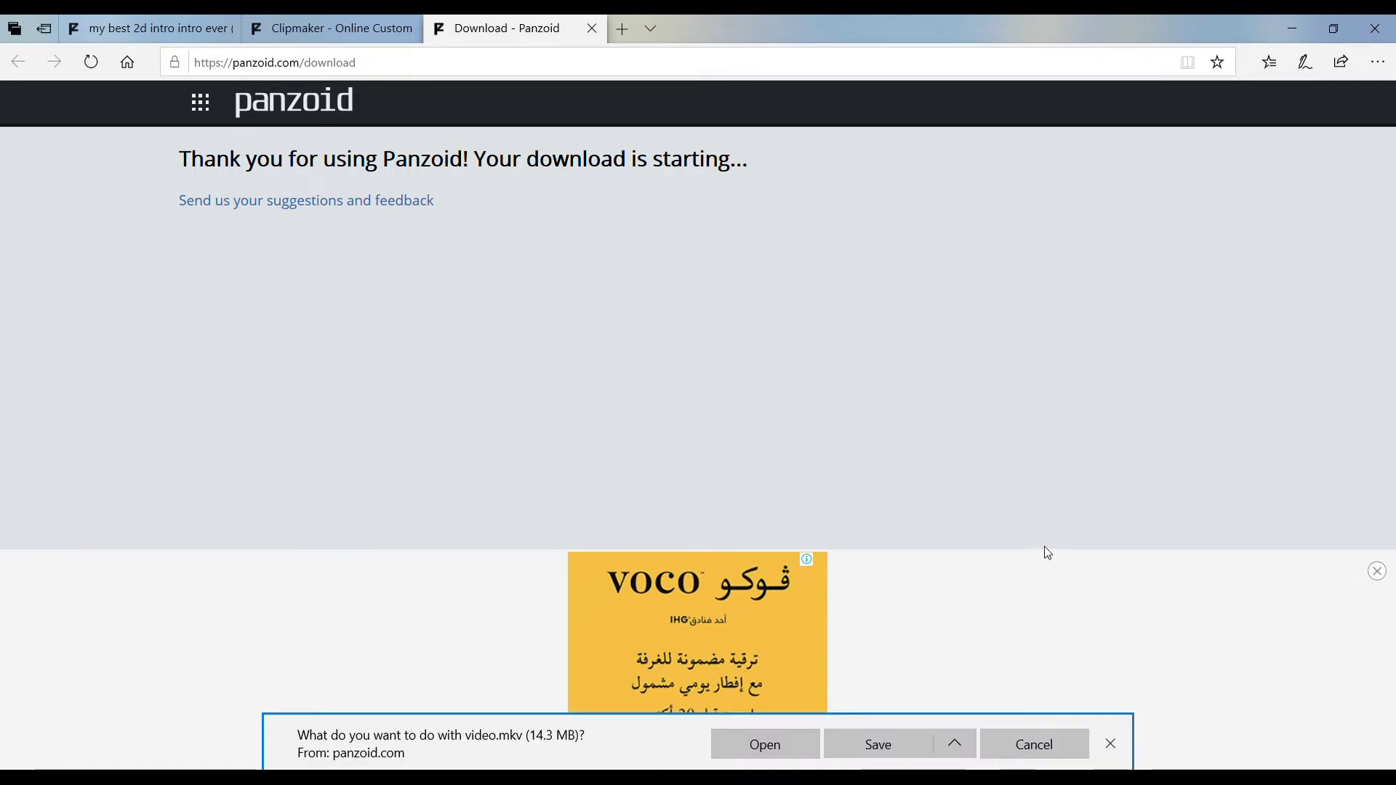
Save the downloaded video.mkv and open the folder that contains it
click(909, 754)
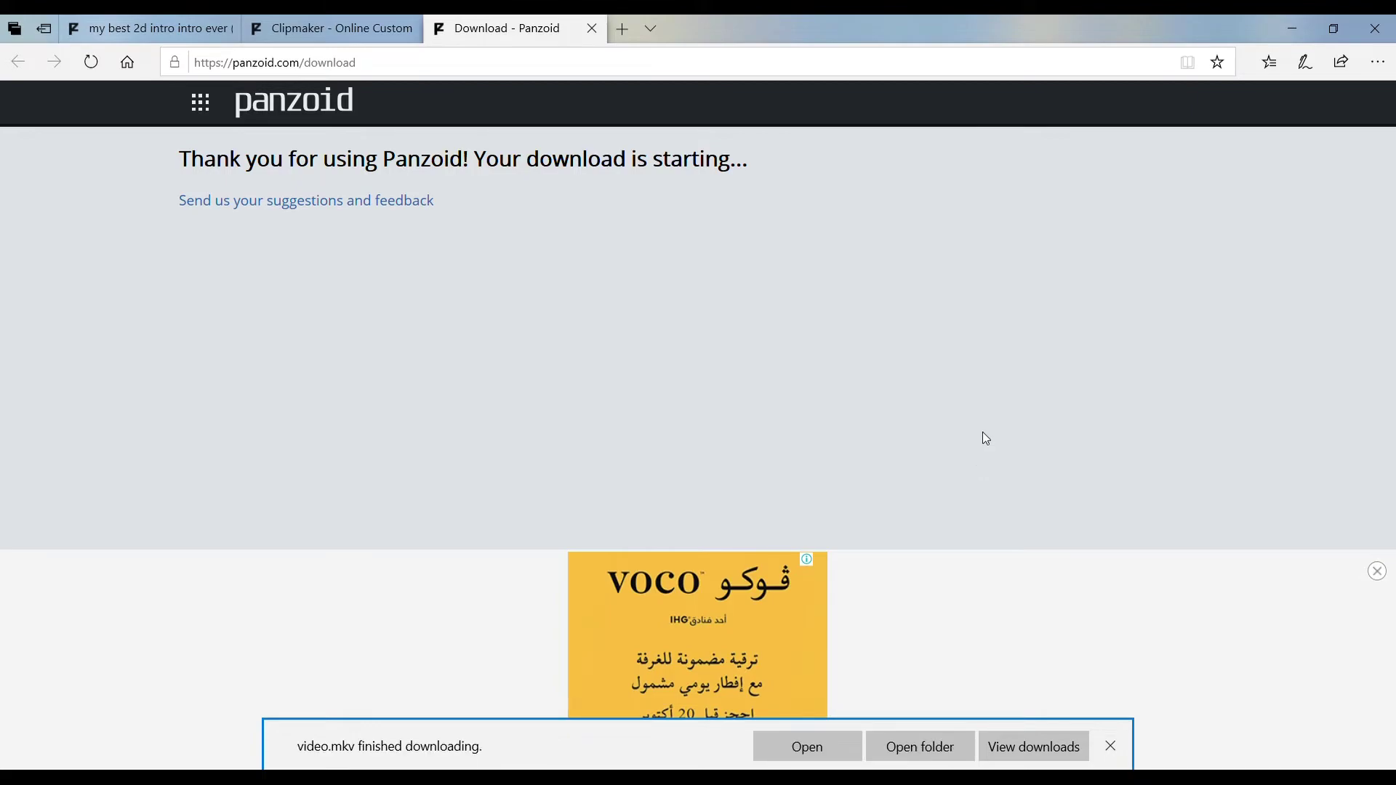
click(929, 752)
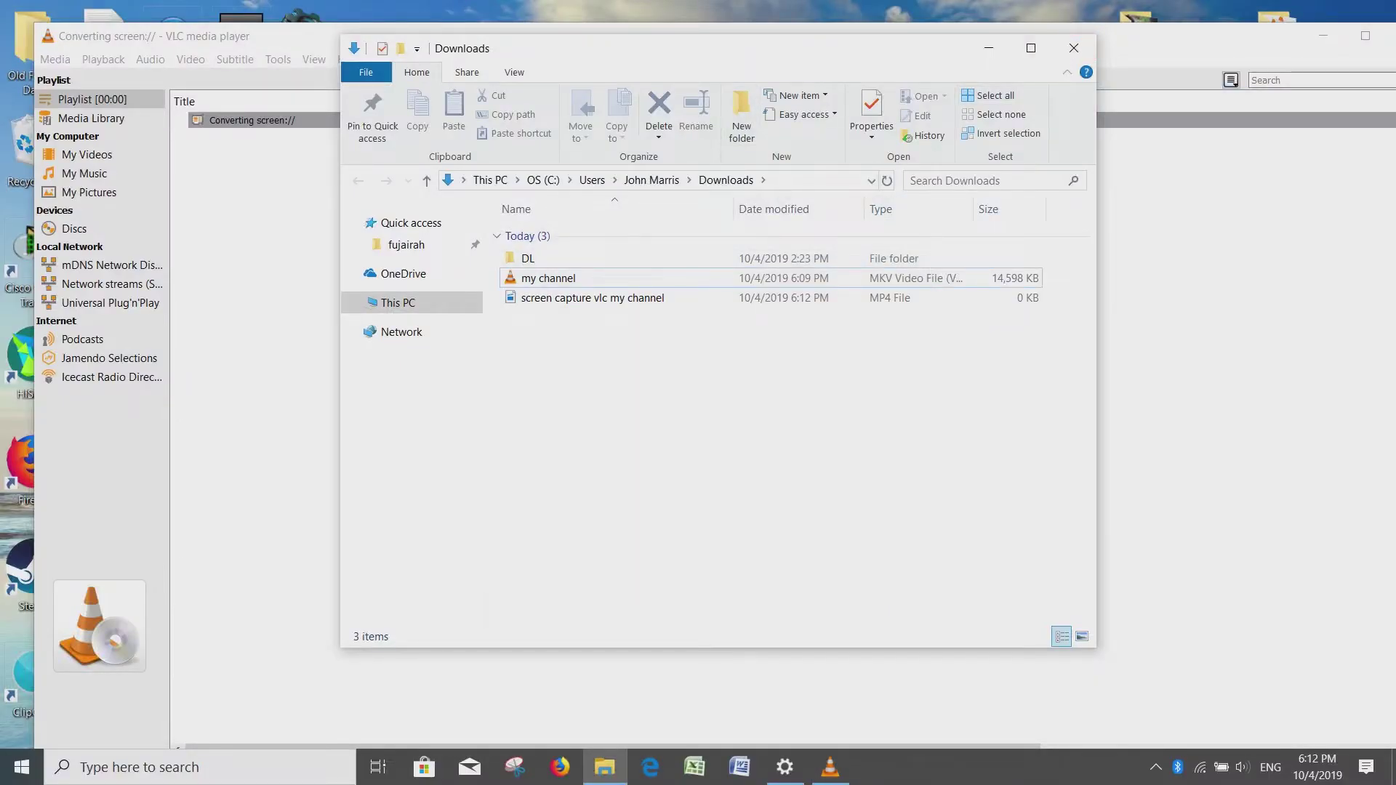
Switch to VLC media player, maximize it, and load my channel.mkv from the Downloads folder into a Convert / Save job
click(1366, 35)
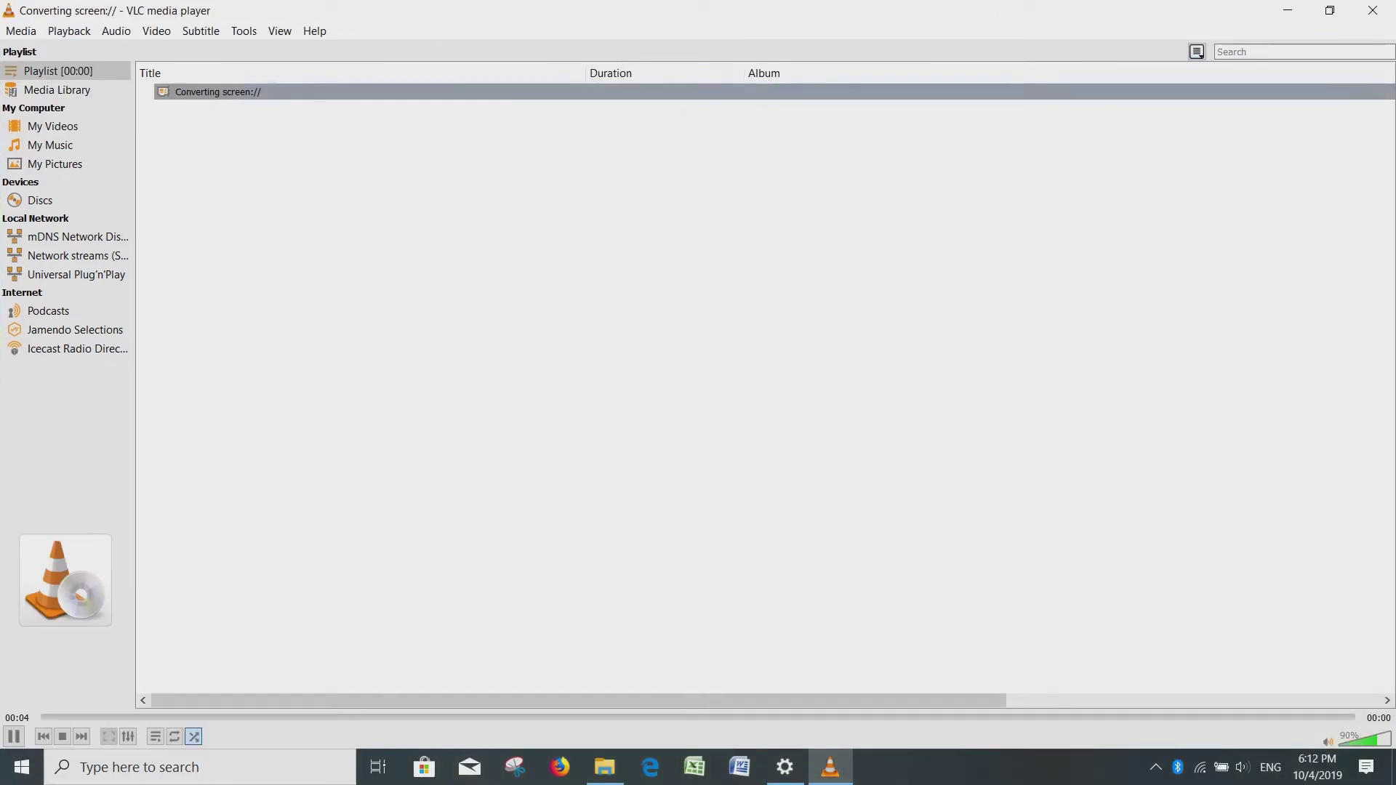
key(alt+m)
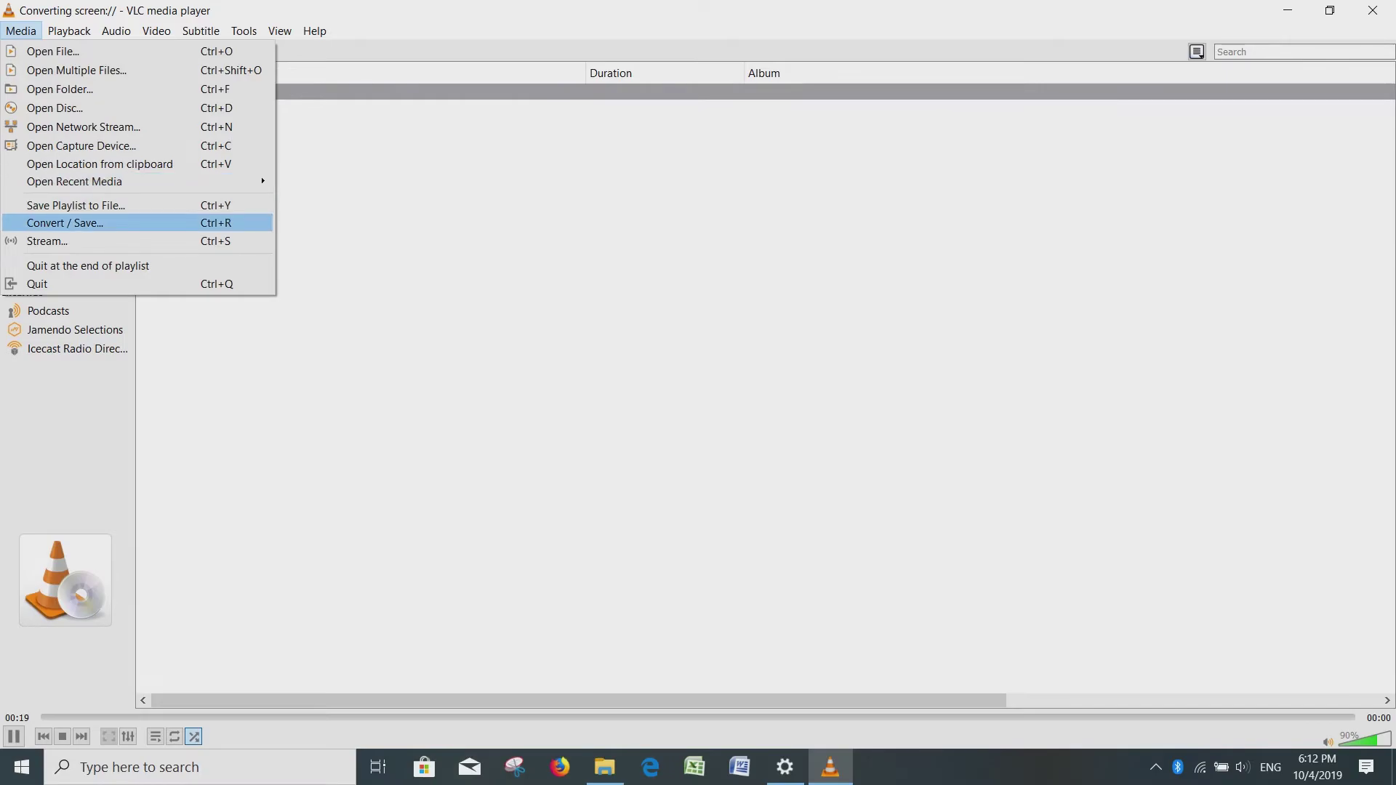
key(Return)
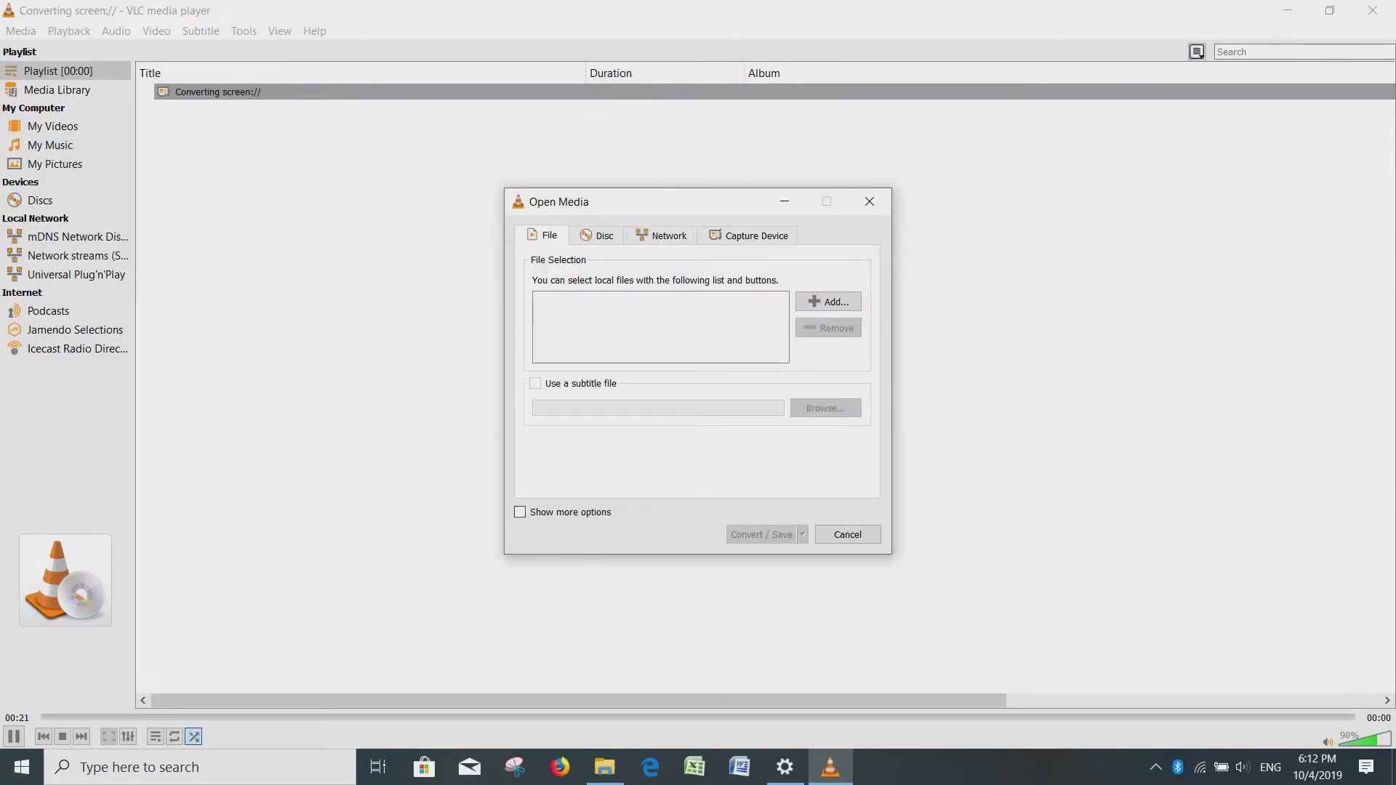
key(Return)
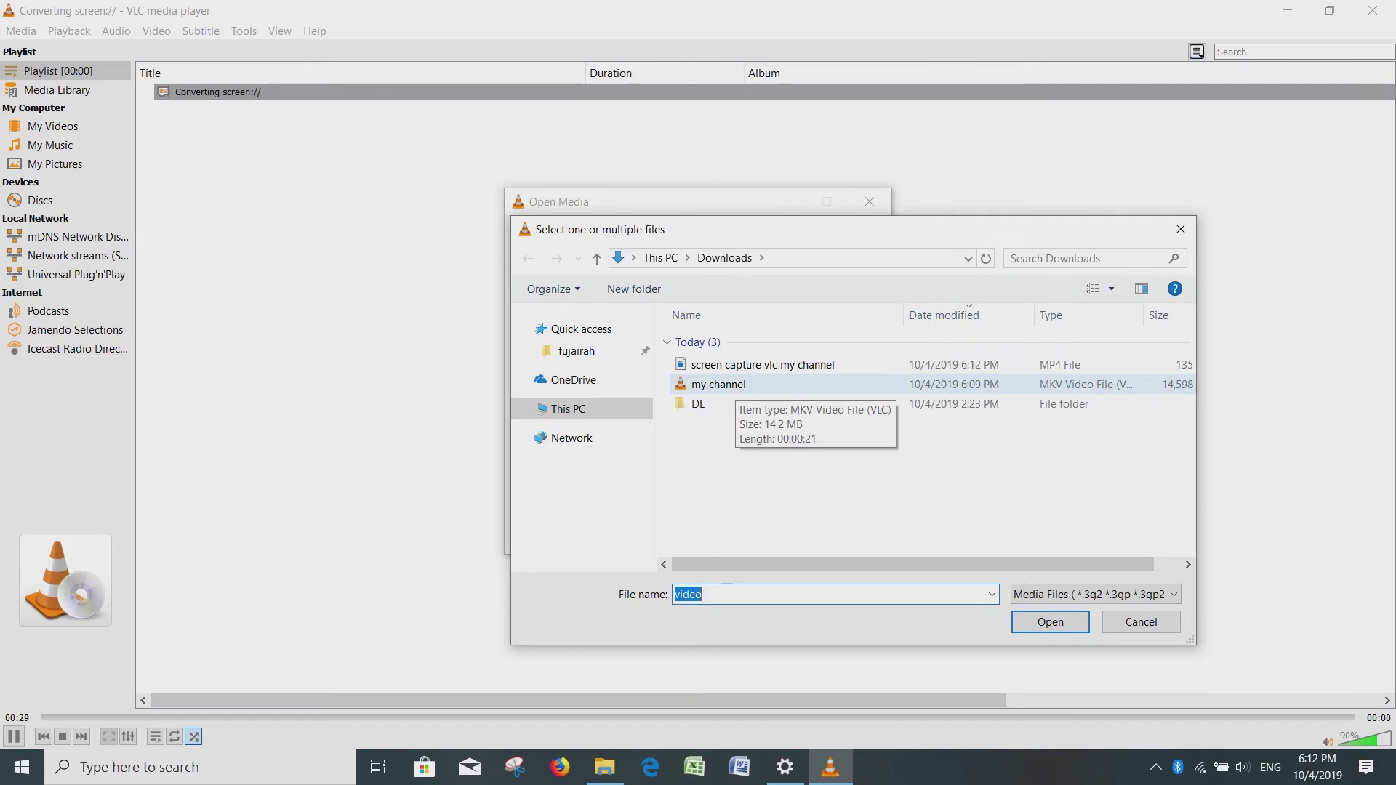
click(734, 384)
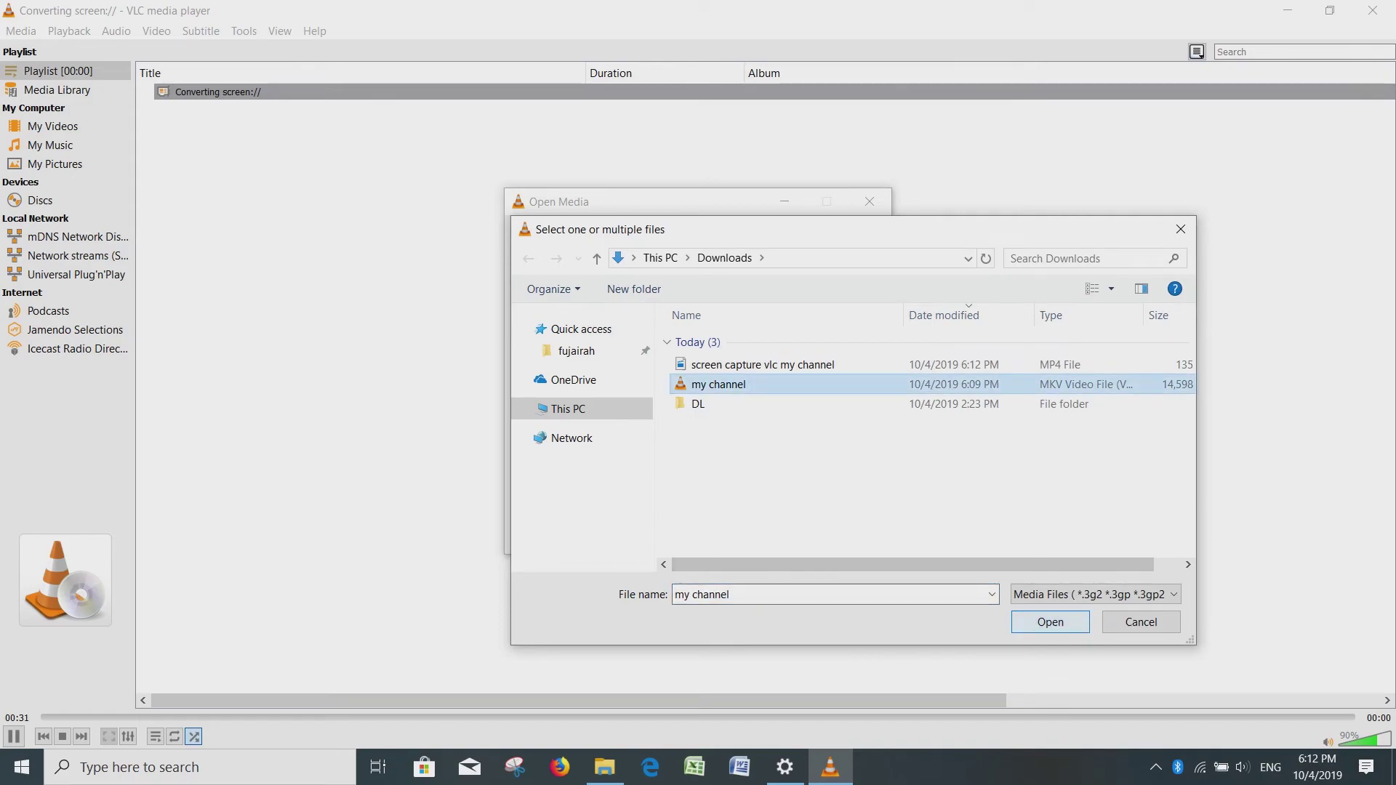
key(Return)
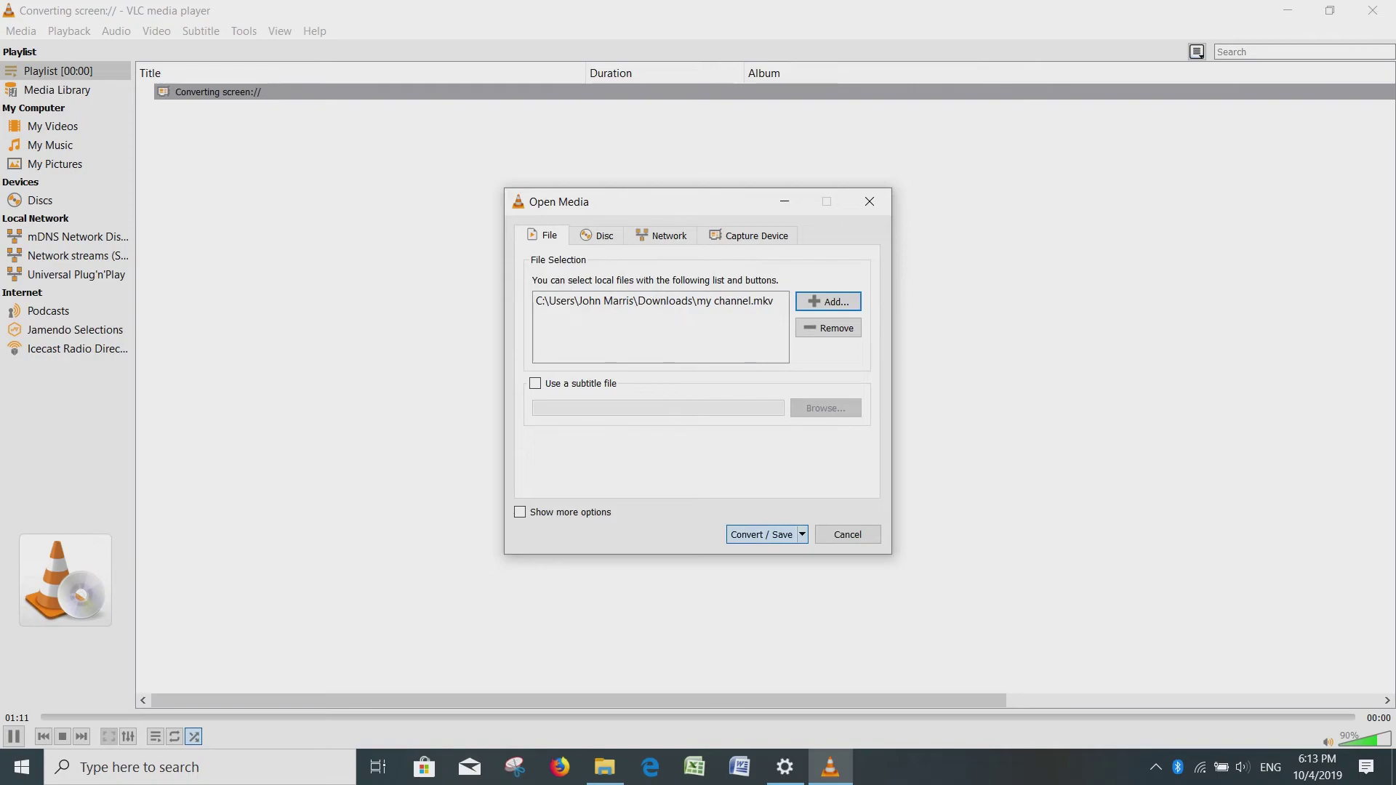
key(Return)
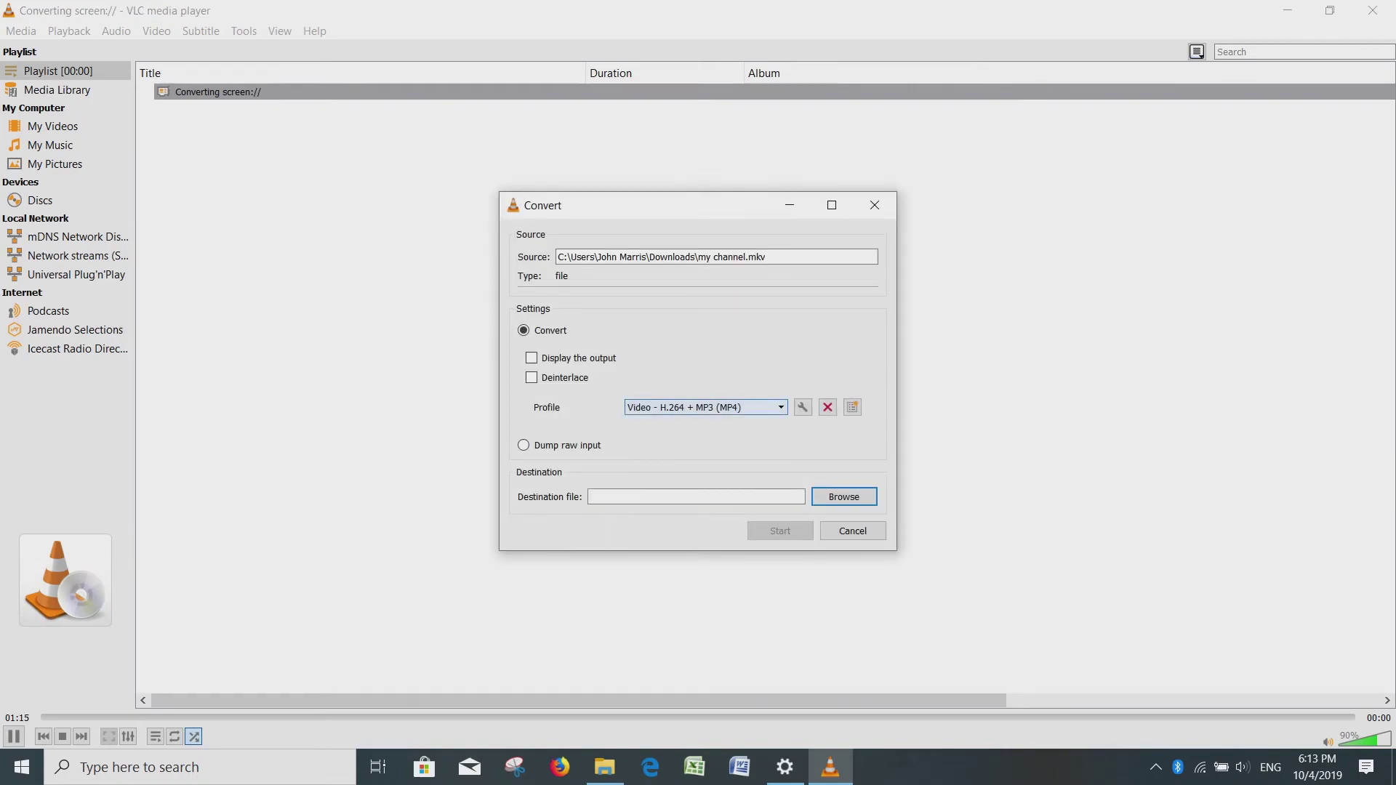
Set the conversion profile to Video for Youtube HD
click(704, 407)
scroll(698, 472, down, 1)
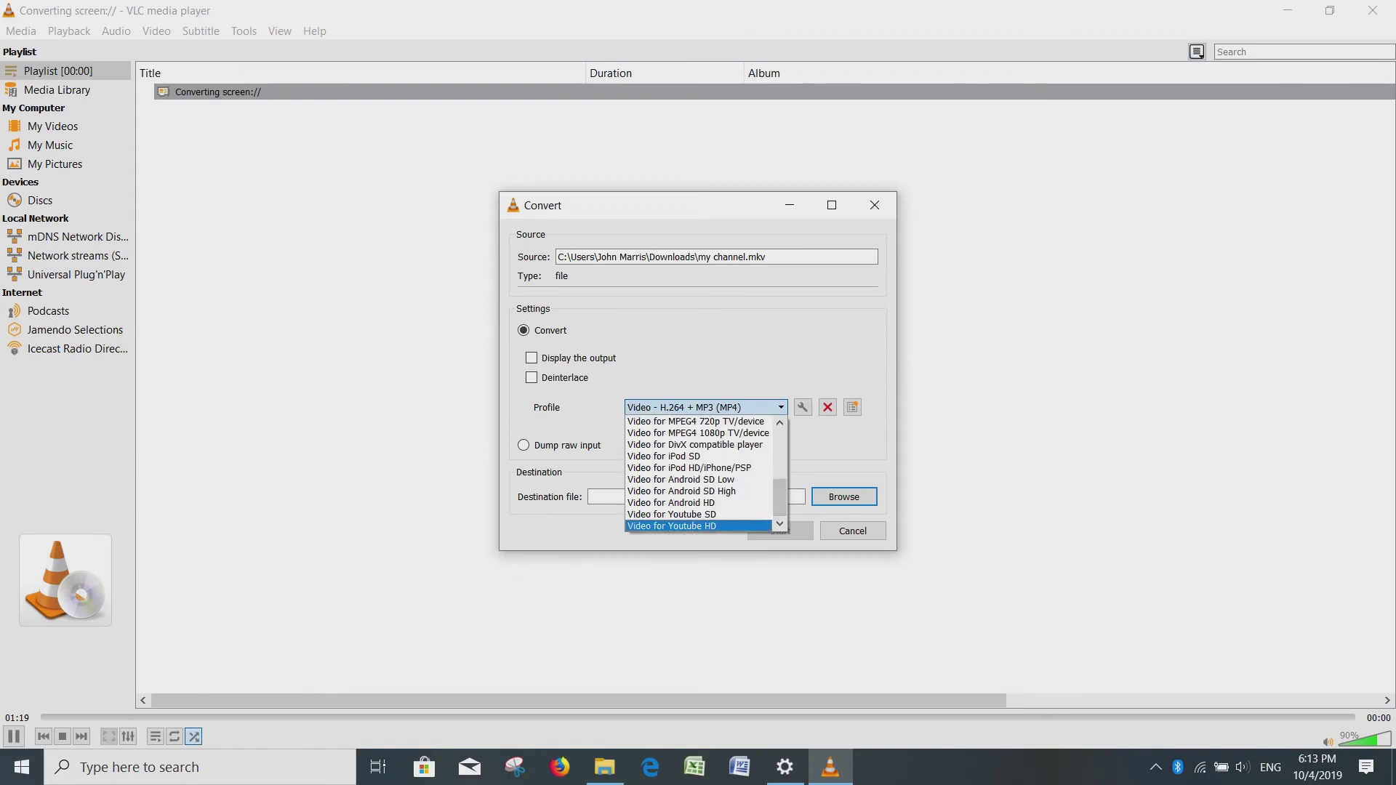
click(671, 525)
Set the destination file to "my channel mp4" in the Downloads folder, using the mp4 container type
key(Return)
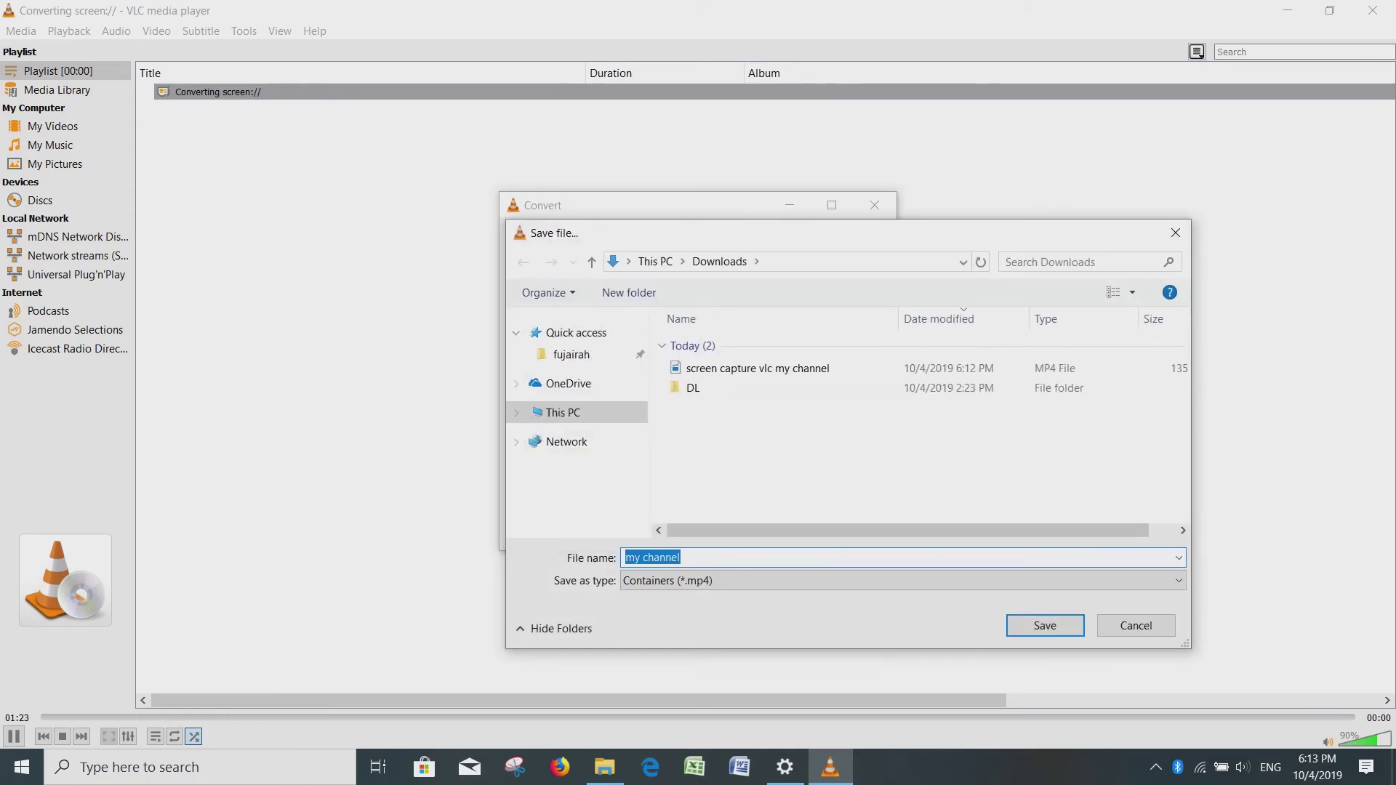
click(681, 558)
text(mp4)
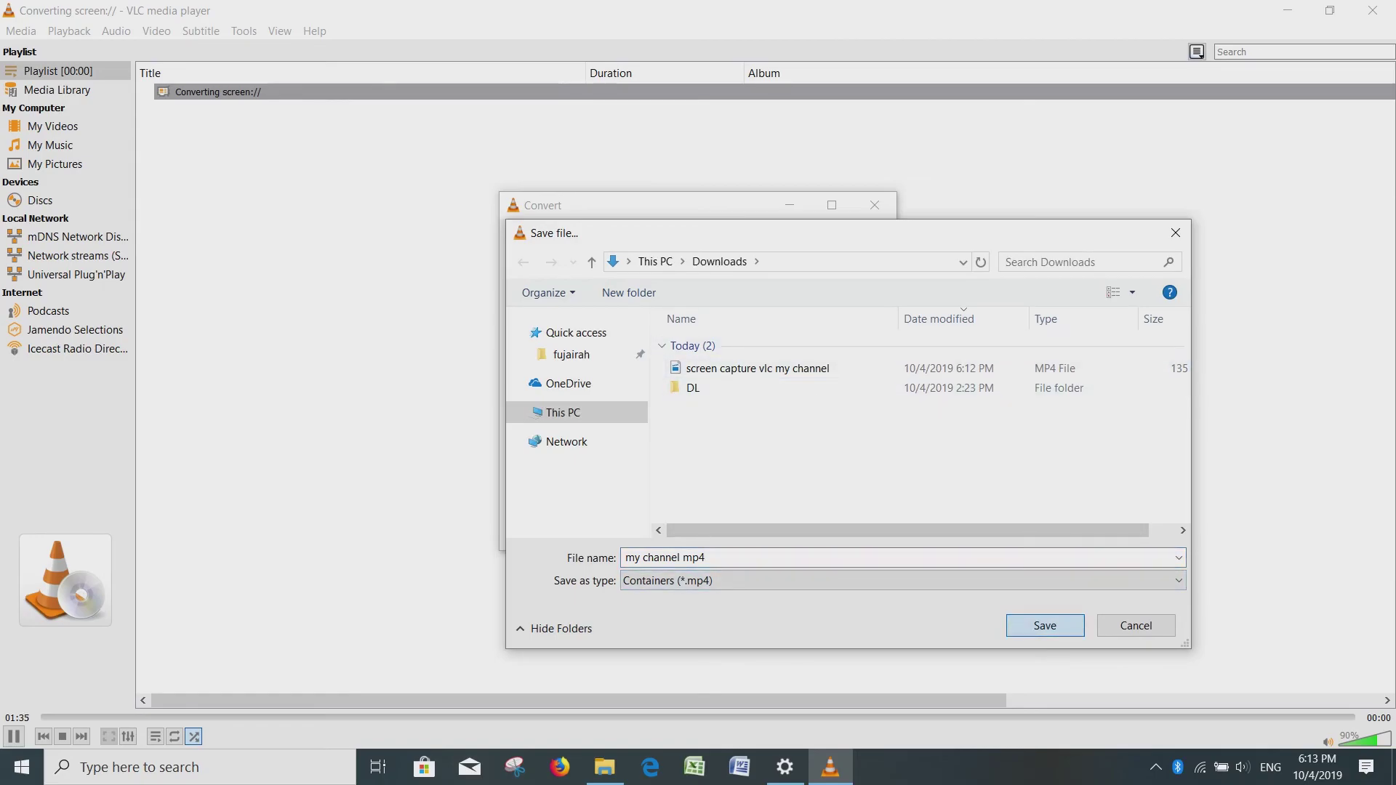
click(1045, 625)
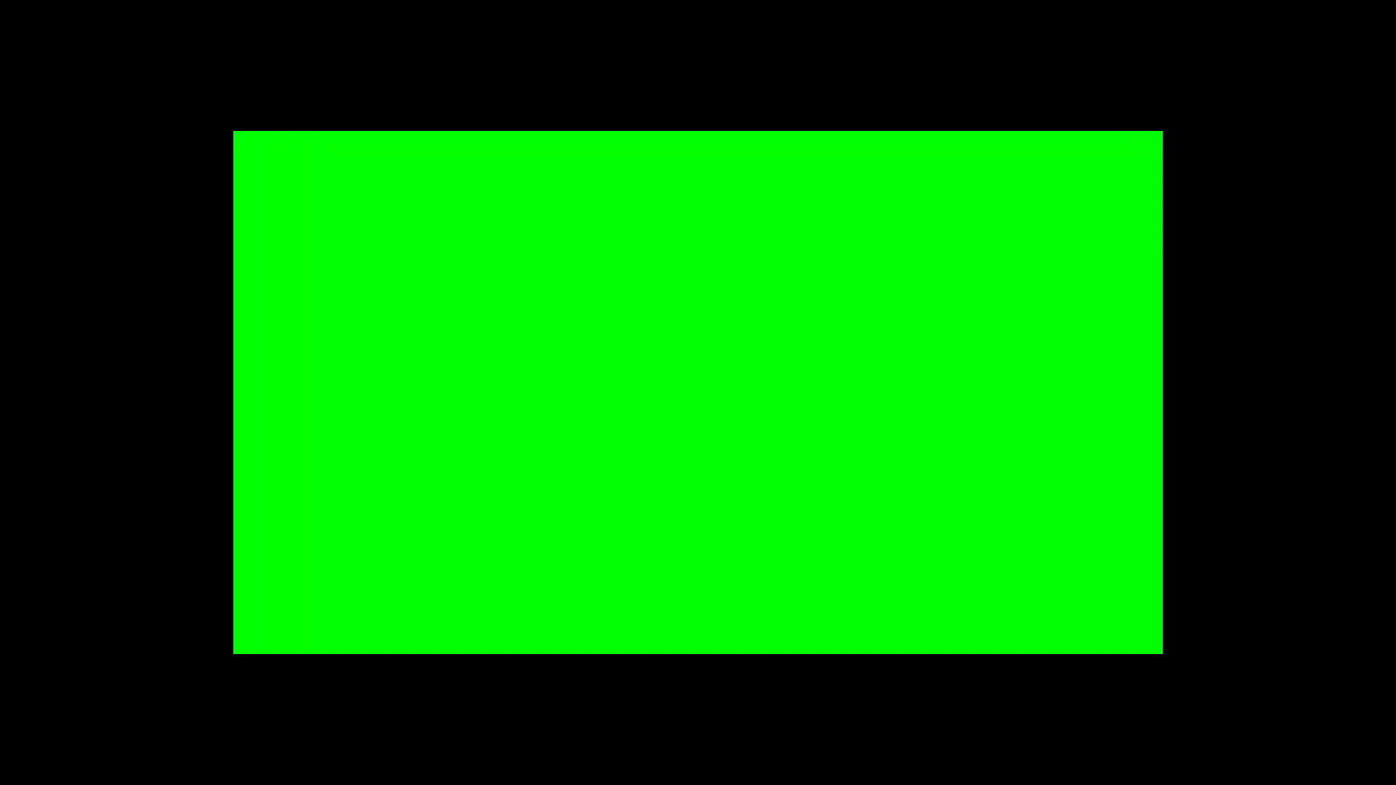